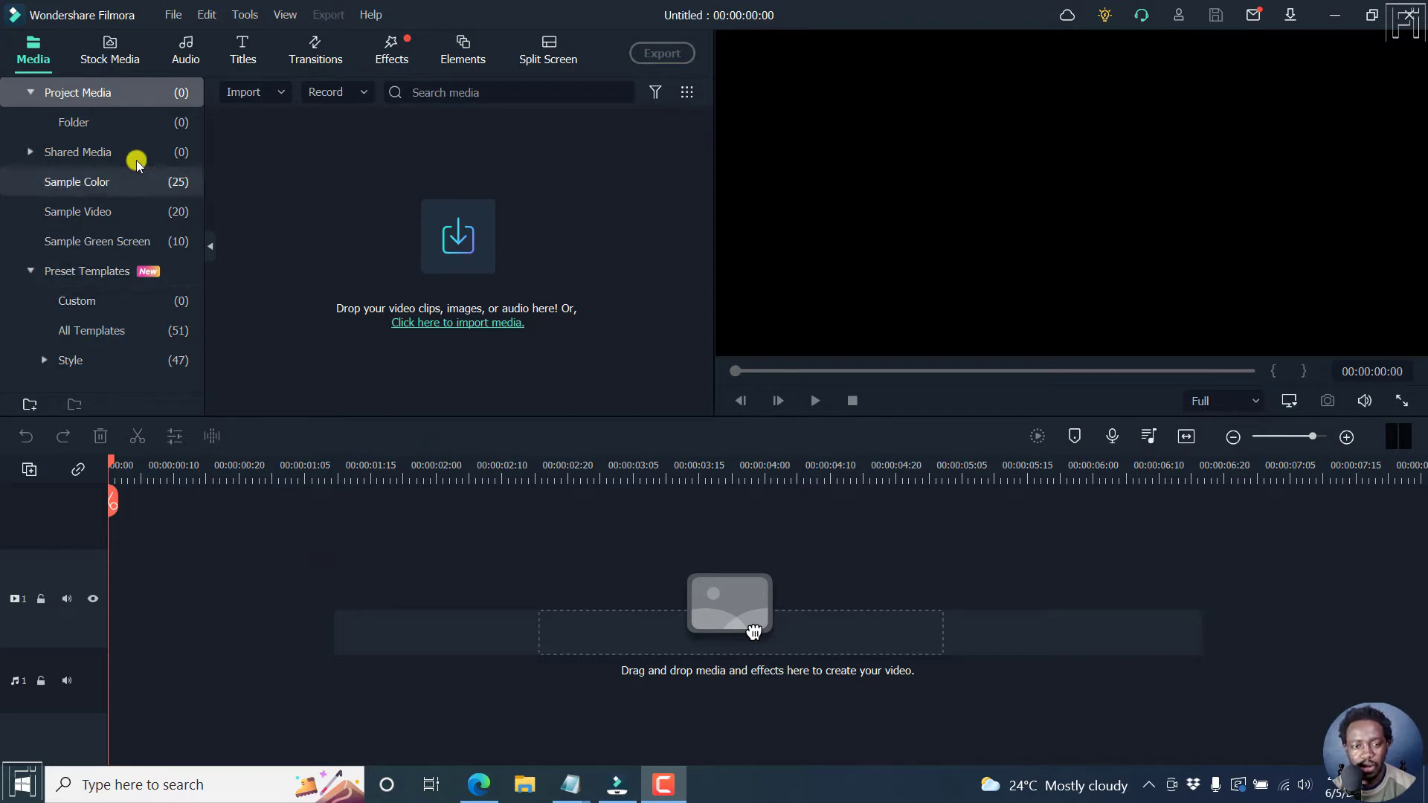
Browse the Giphy, Pixabay and Unsplash stock sources, then return to the Pexels video library.
left_click(112, 52)
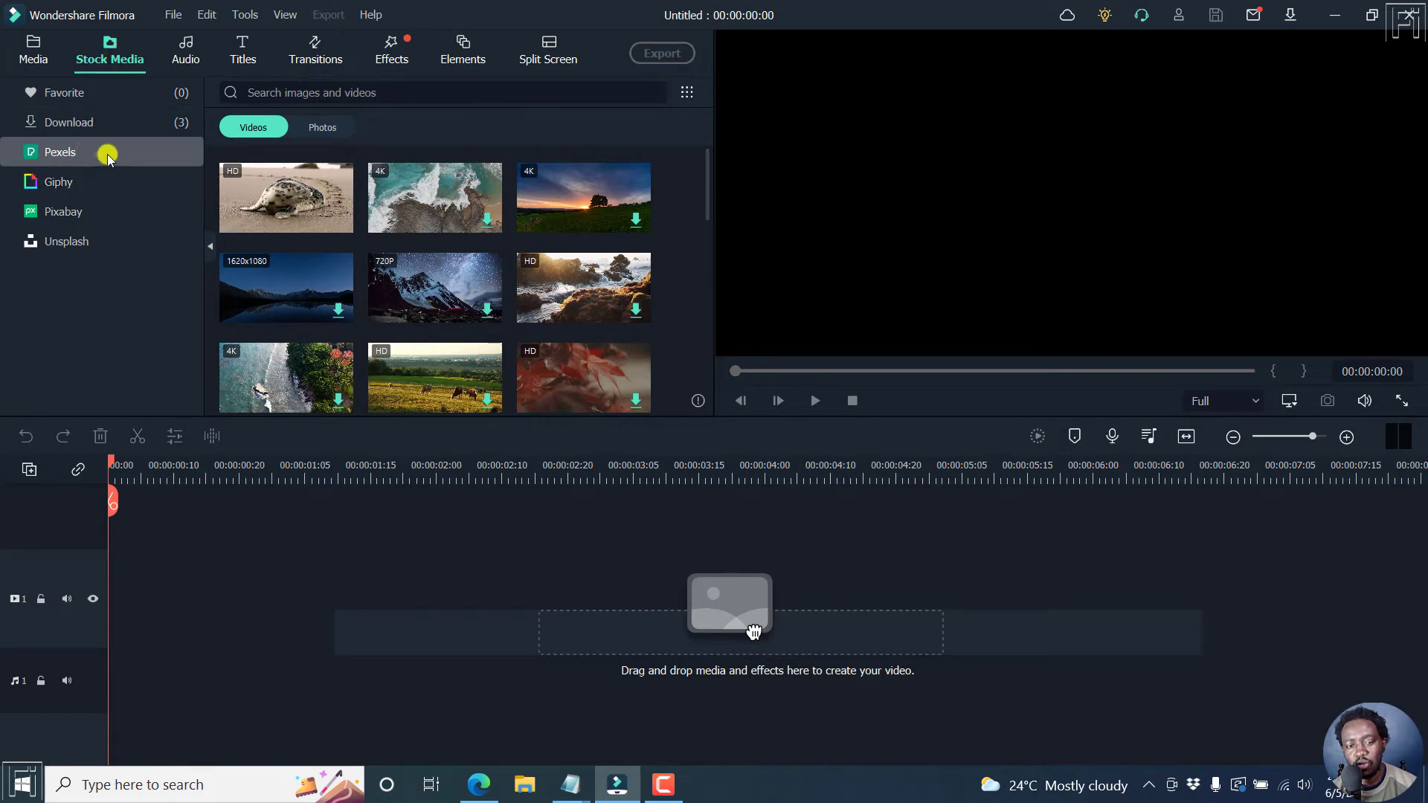
left_click(69, 186)
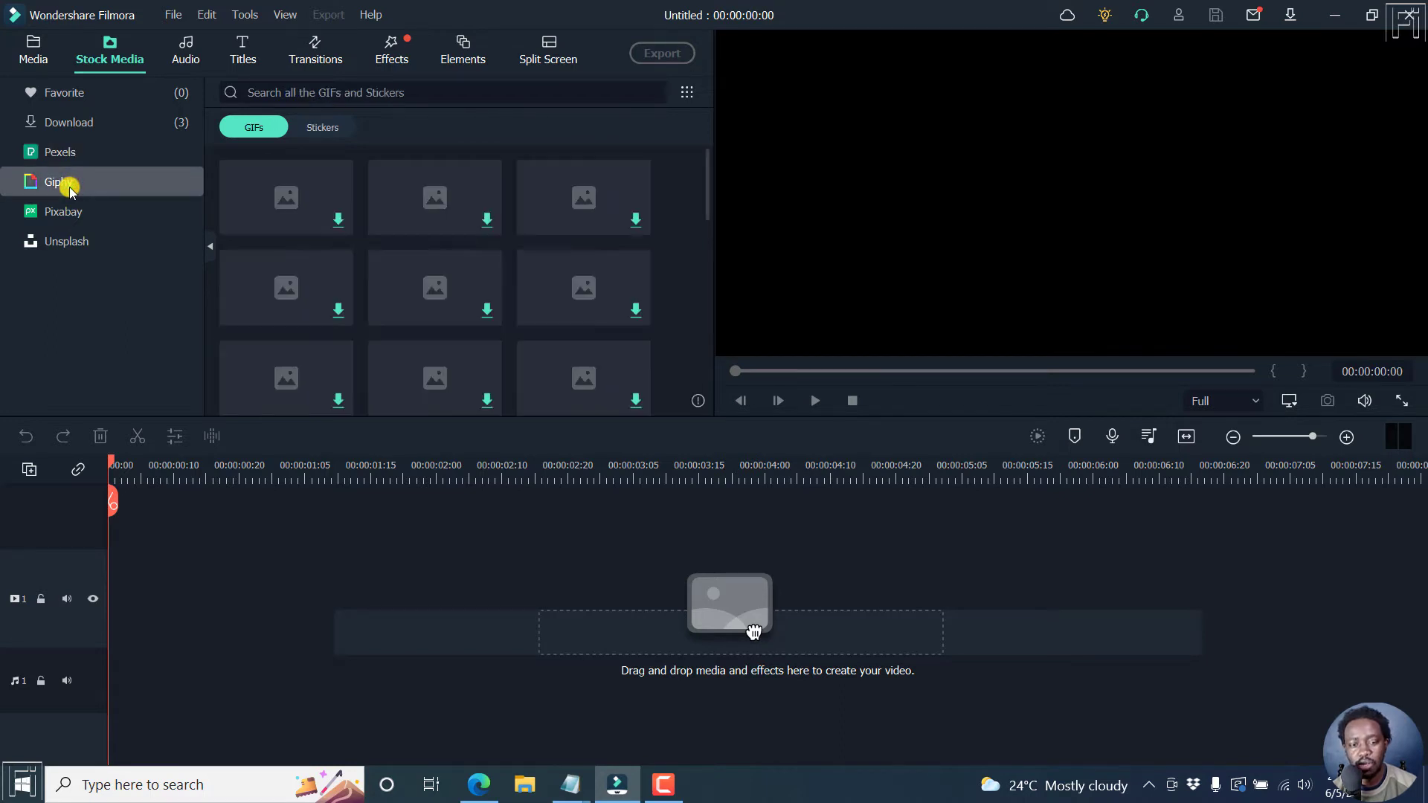
left_click(73, 211)
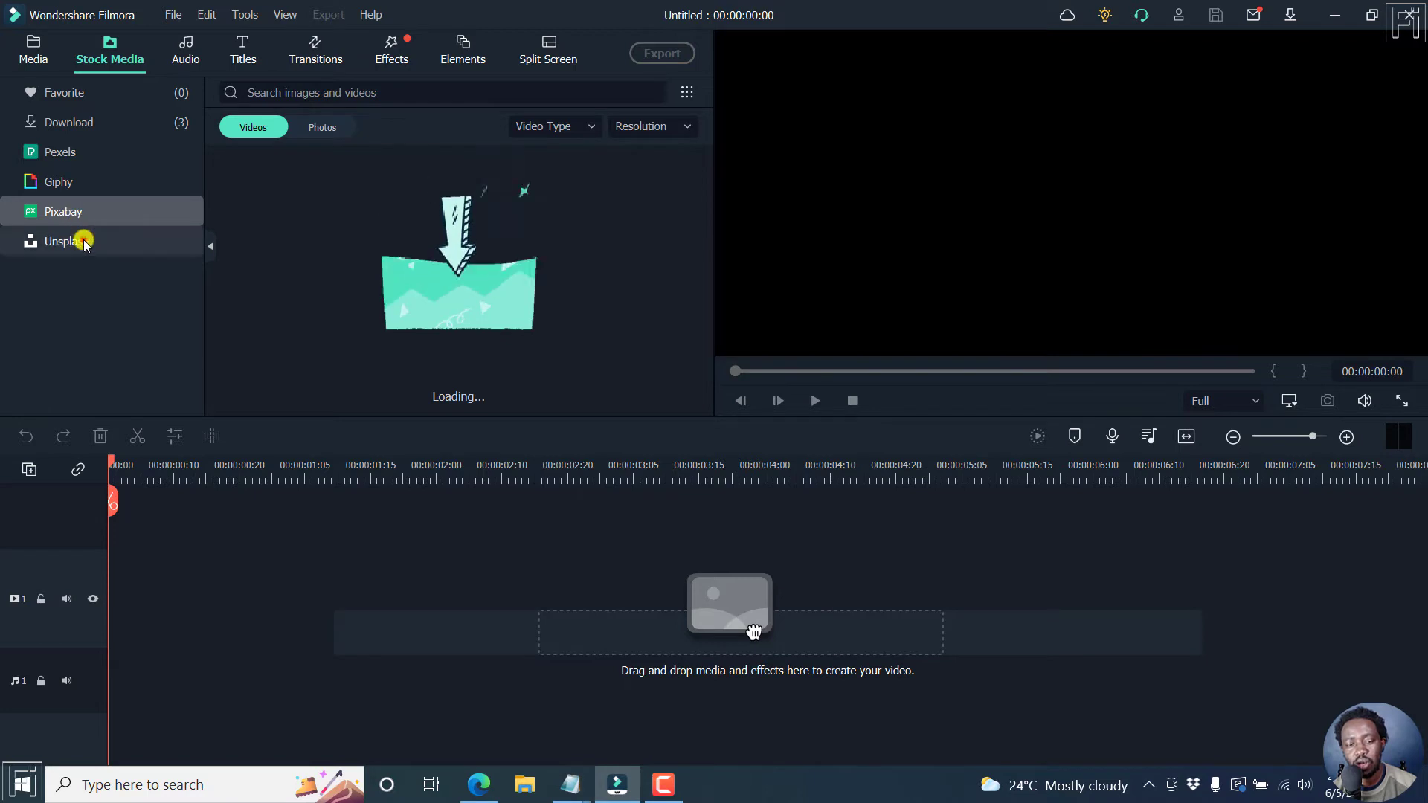
left_click(82, 241)
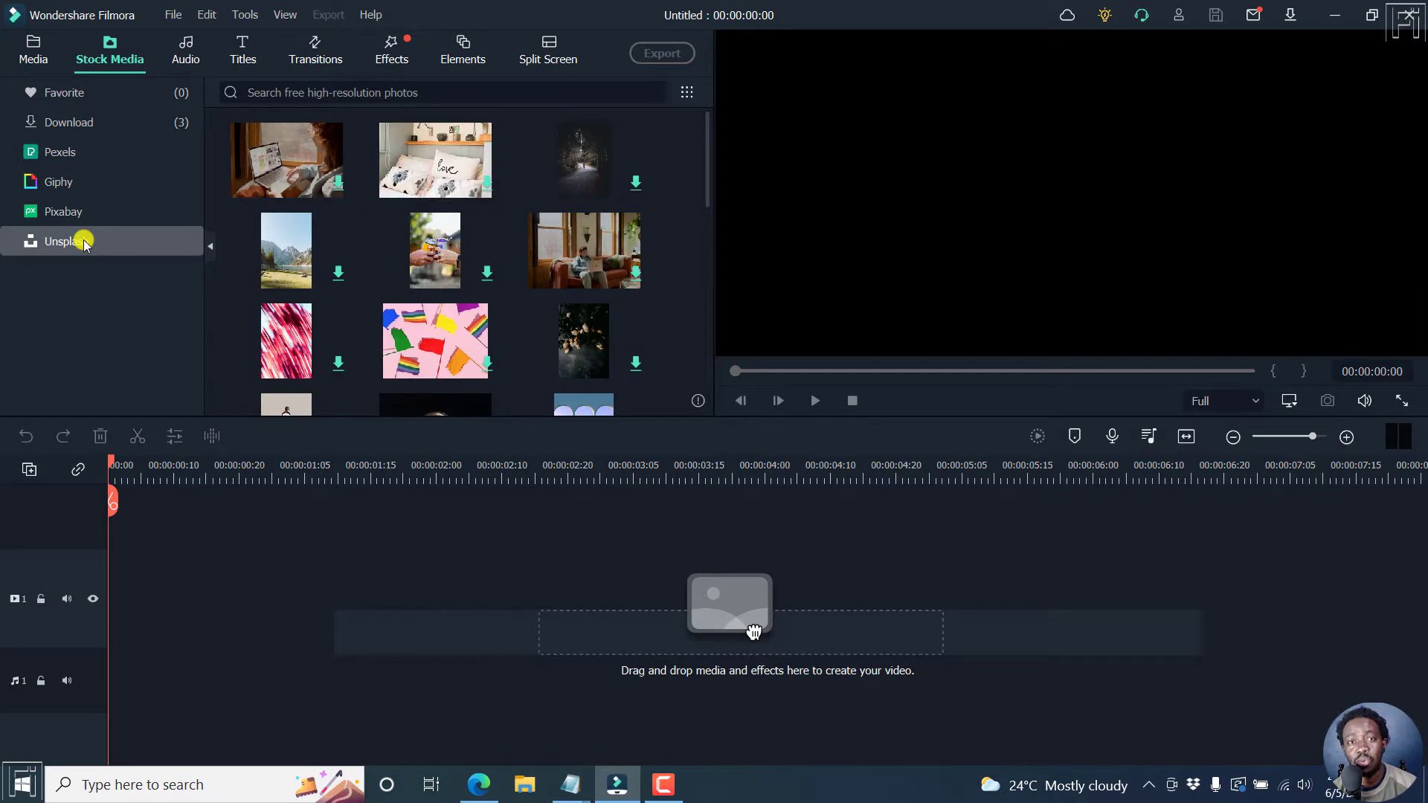
left_click(69, 154)
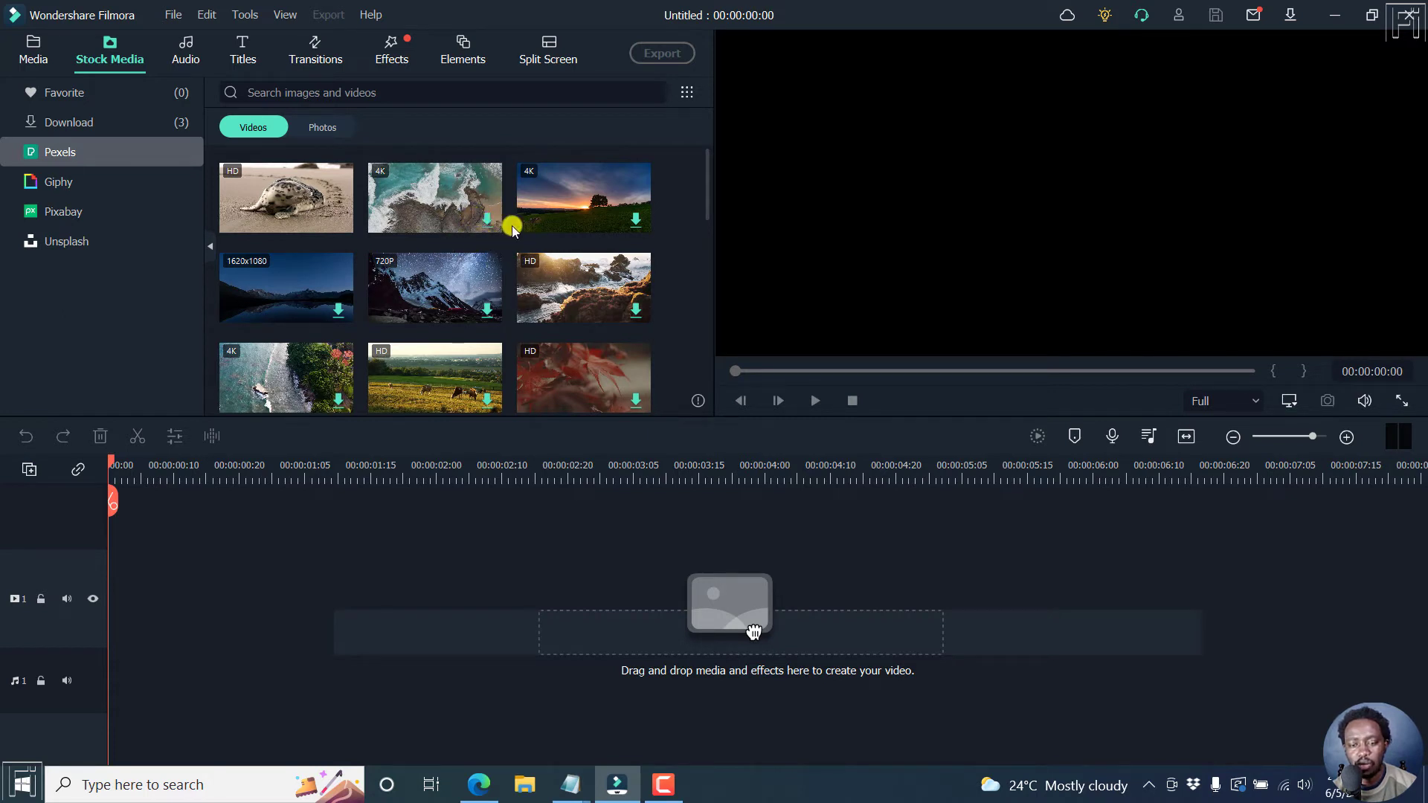
Scroll the Pexels videos and download the HD clip of white flowers on blue.
left_click(384, 96)
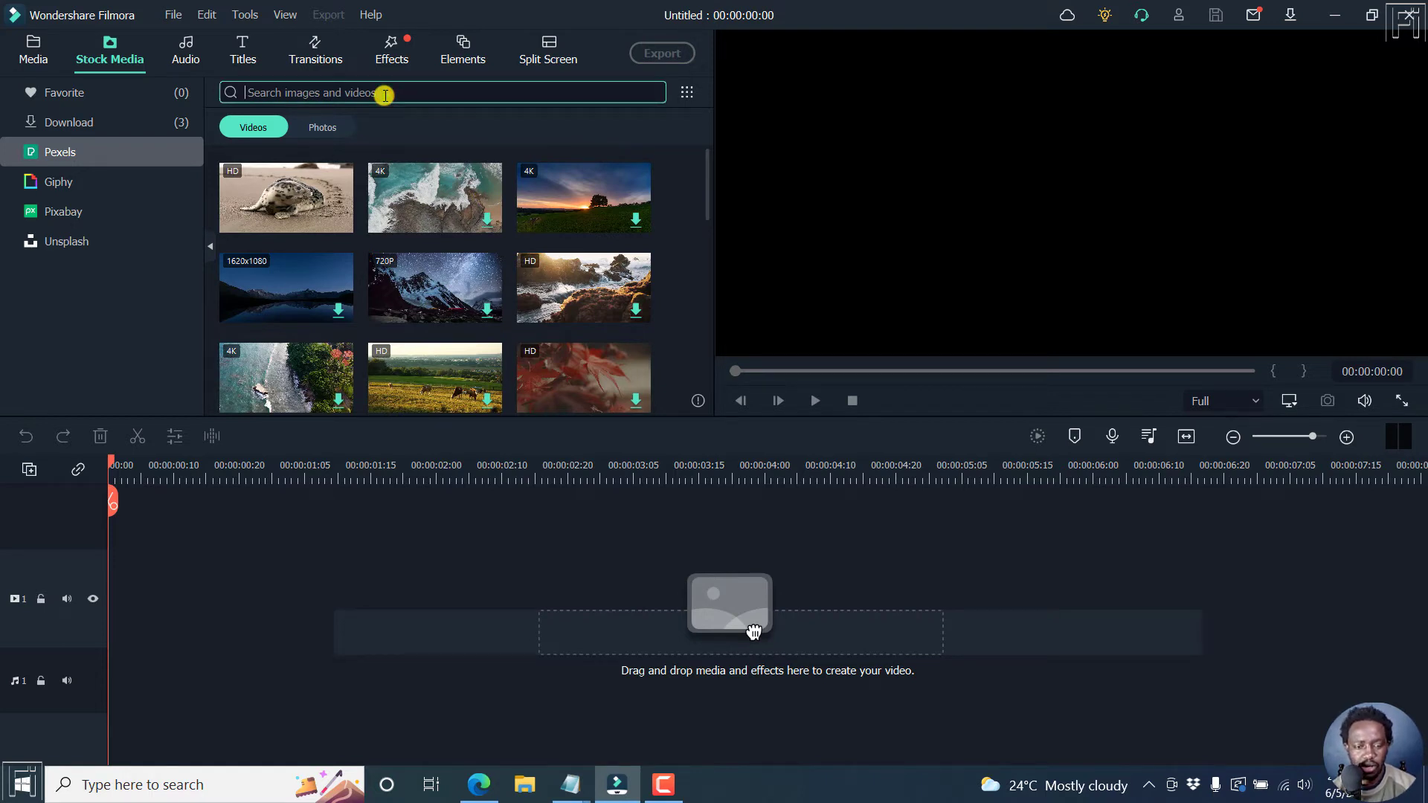
left_click(707, 168)
left_click_drag(707, 168, 708, 227)
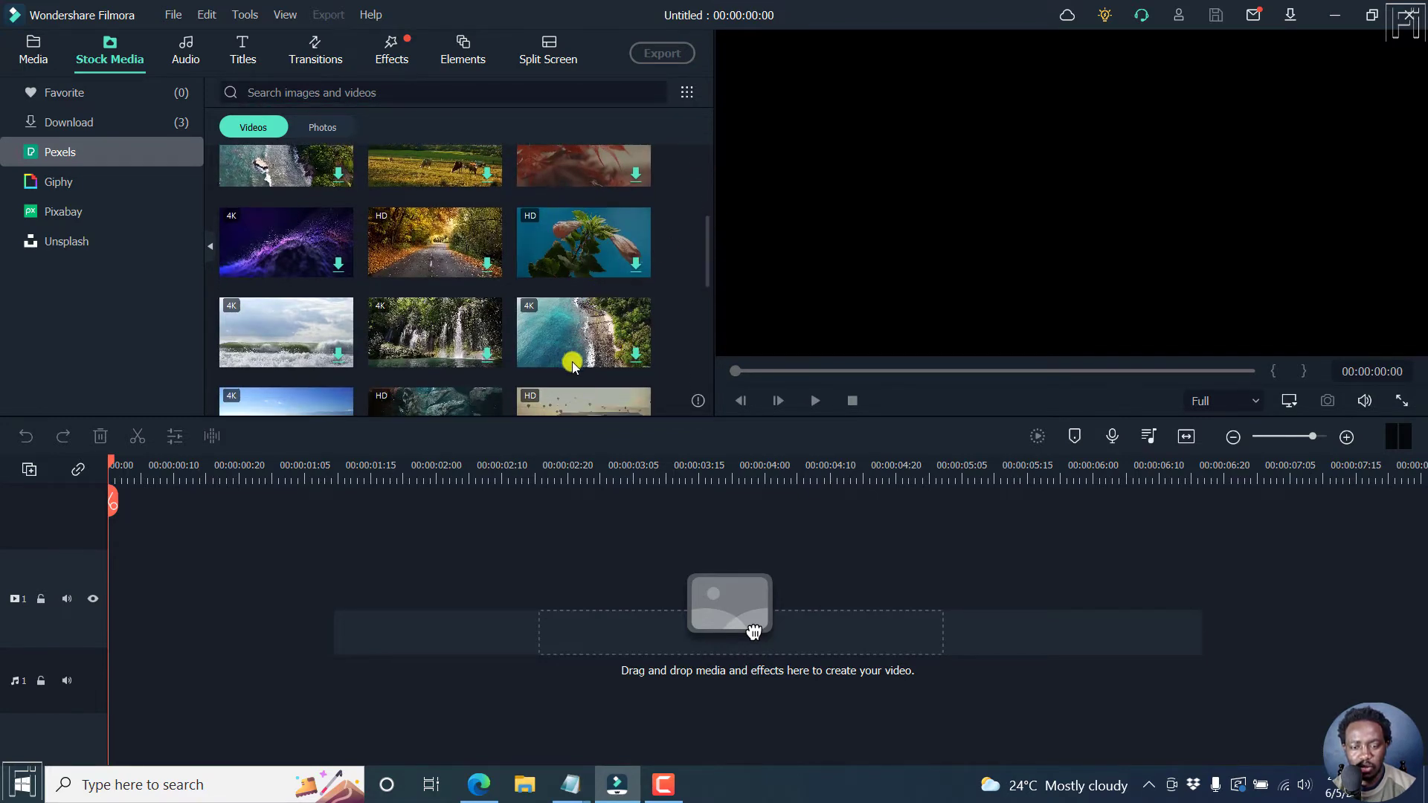
left_click(635, 264)
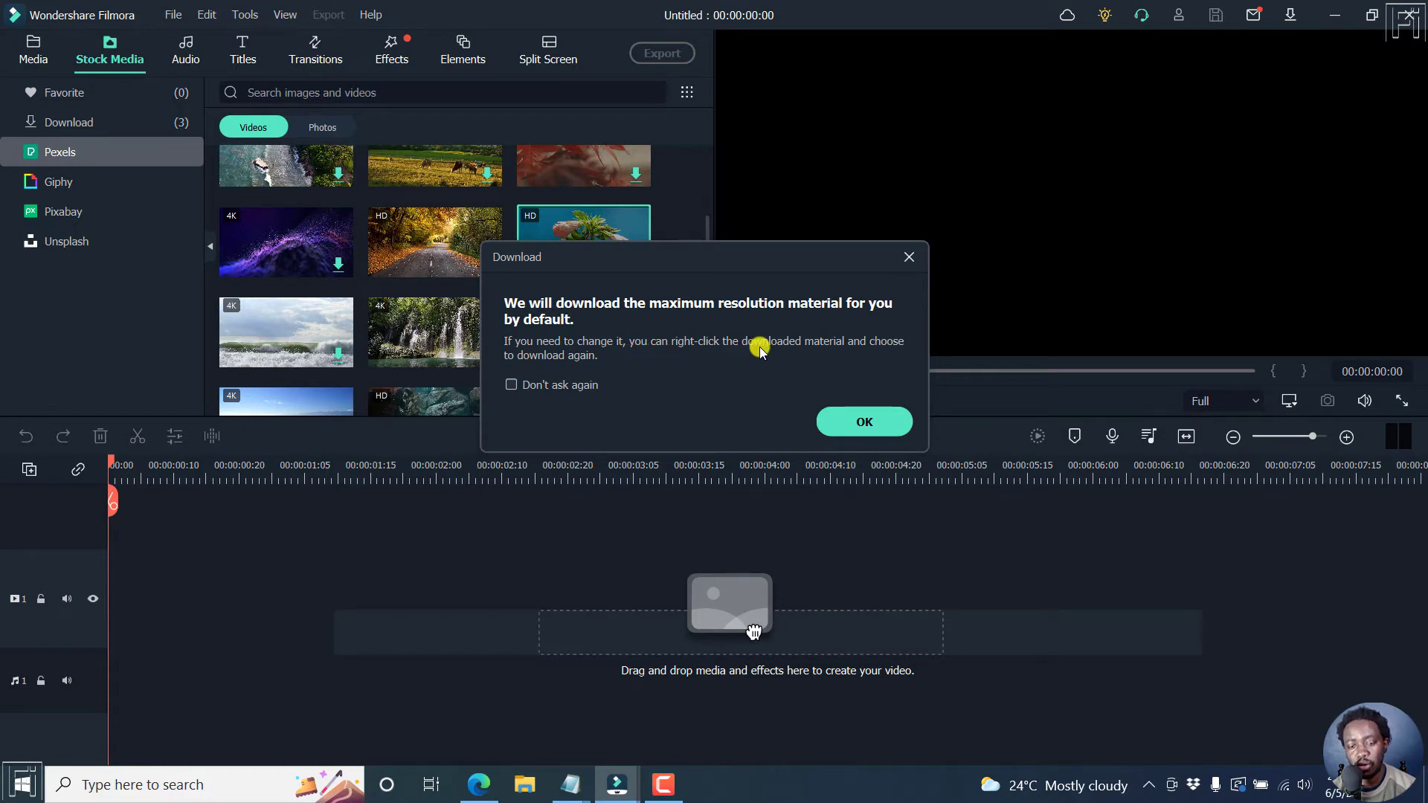
Accept the maximum-resolution download and place the white-flower clip on video track 1.
left_click(869, 430)
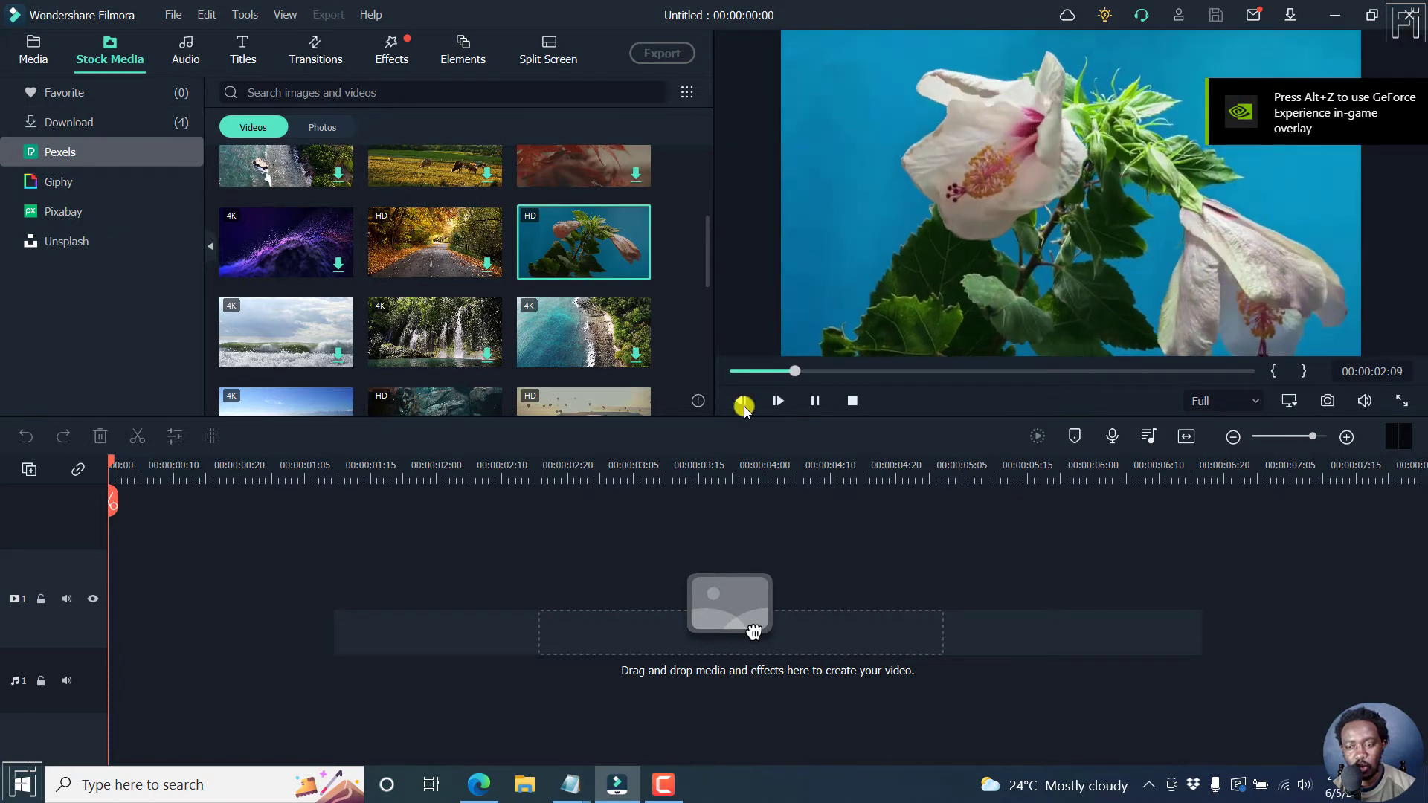
mouse_move(649, 235)
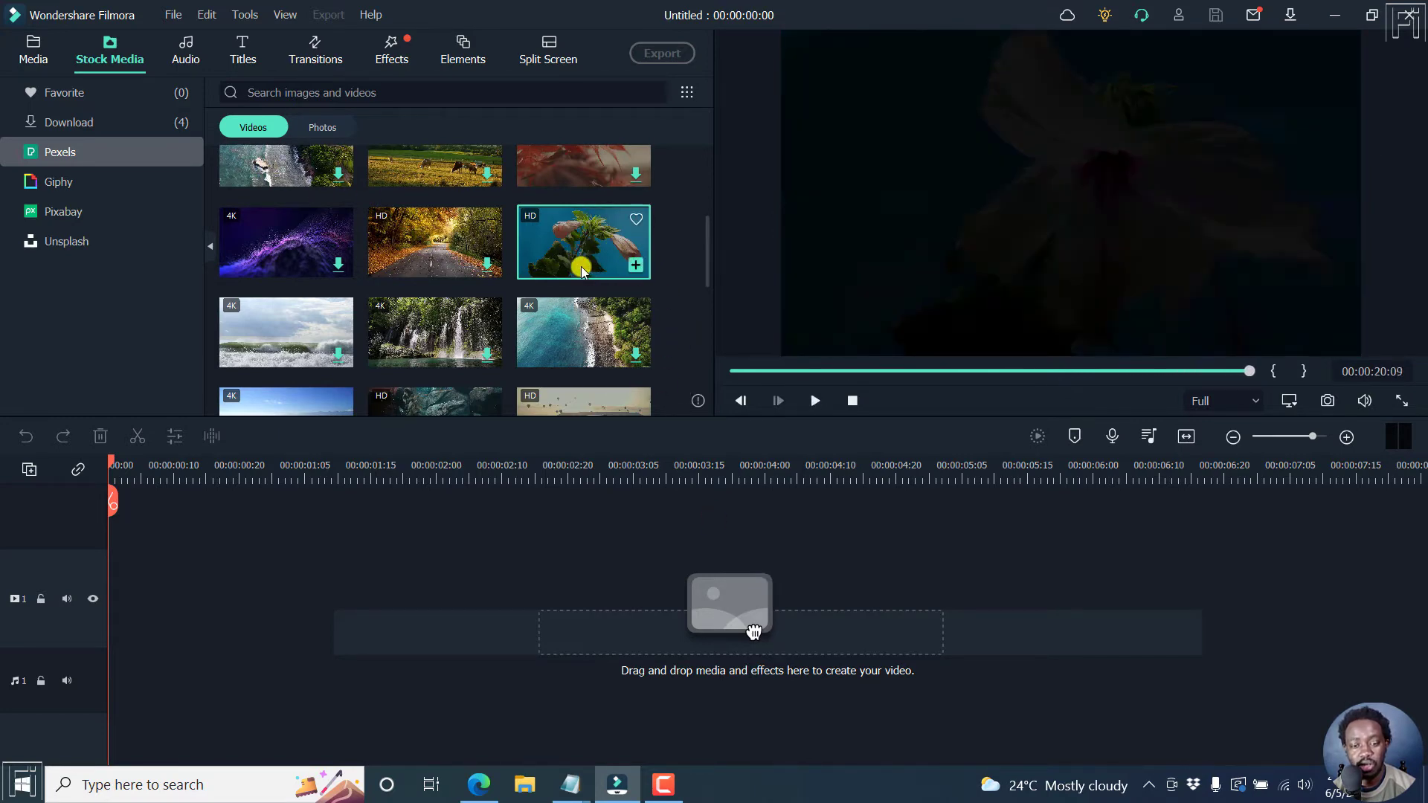
left_click_drag(583, 256, 100, 598)
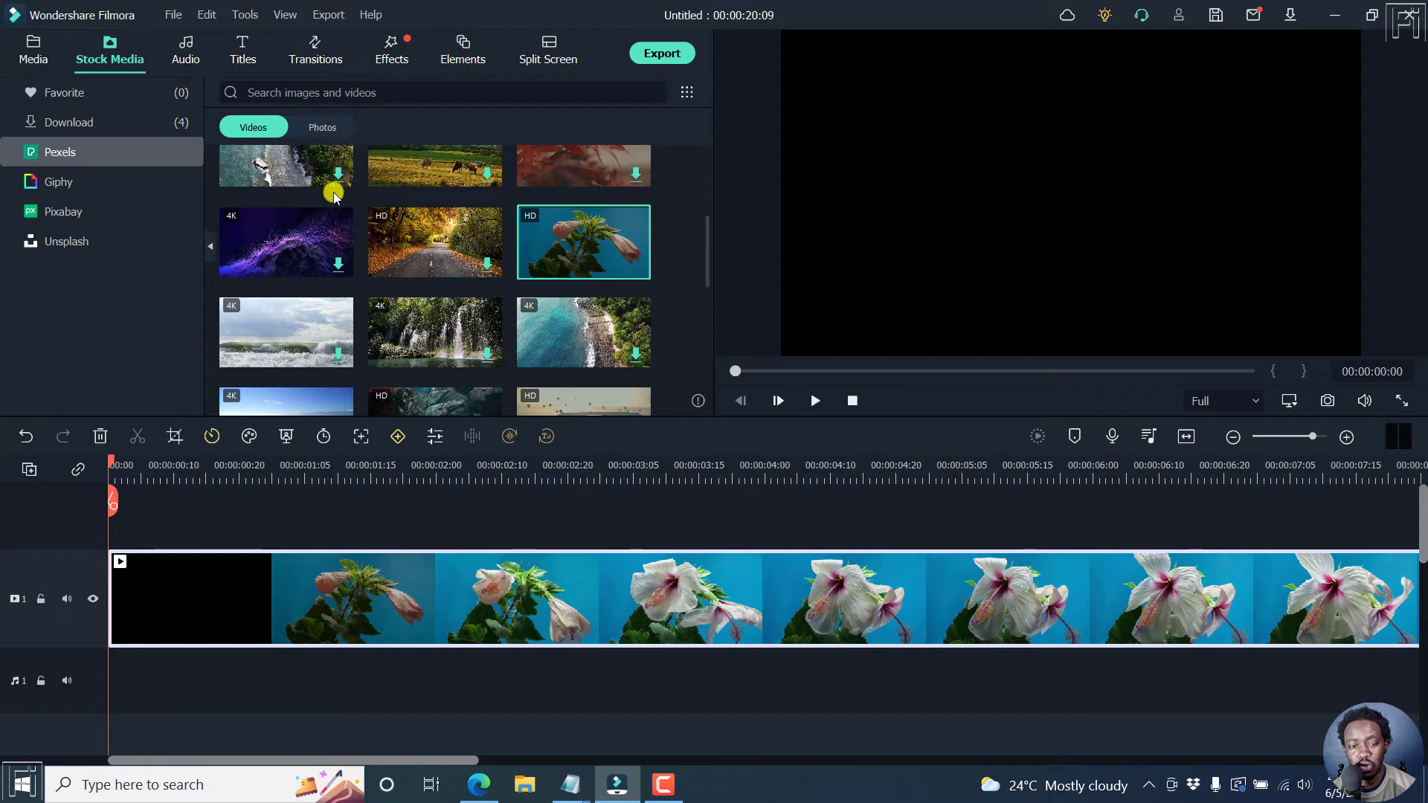
Search the Pexels photos for 'fl' to find flower images.
left_click(321, 129)
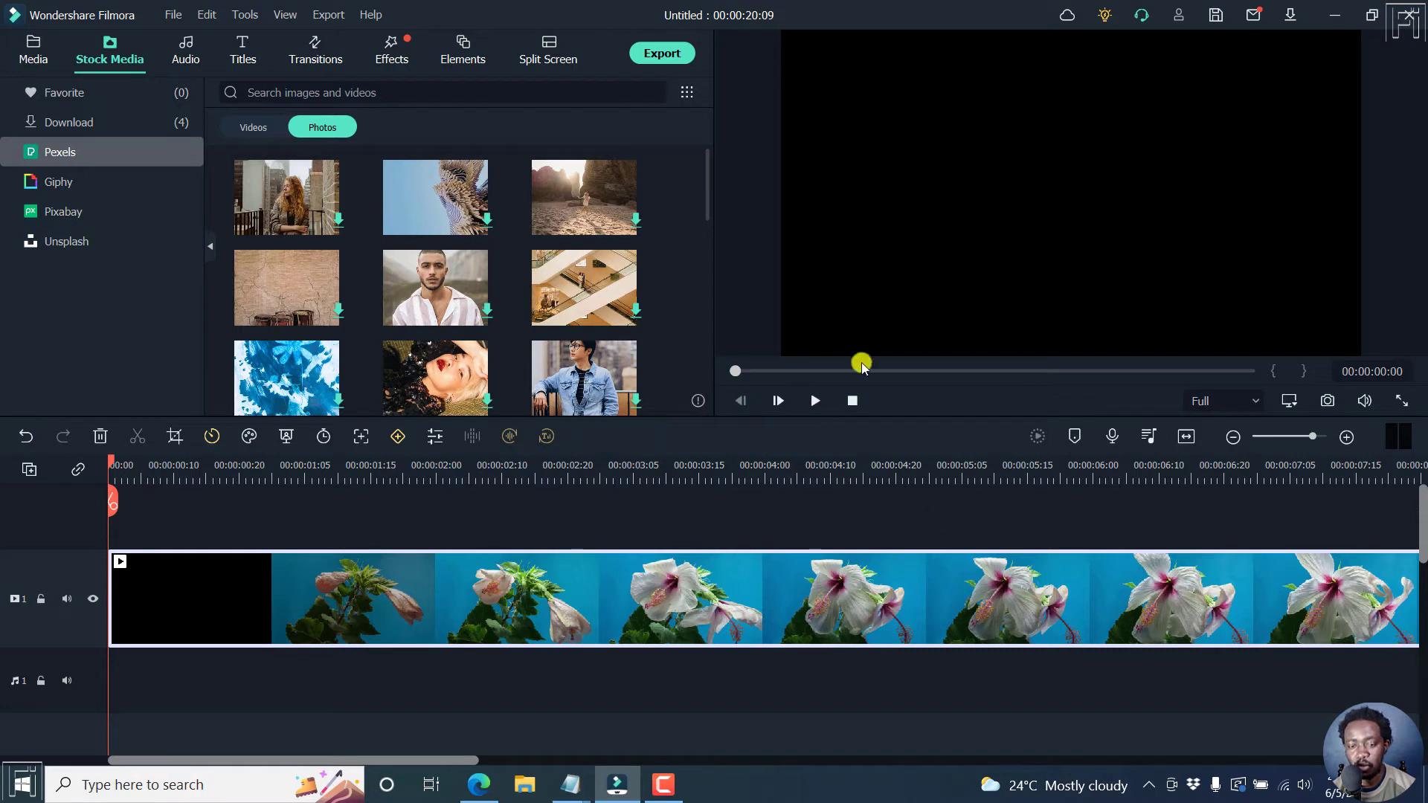
left_click(367, 93)
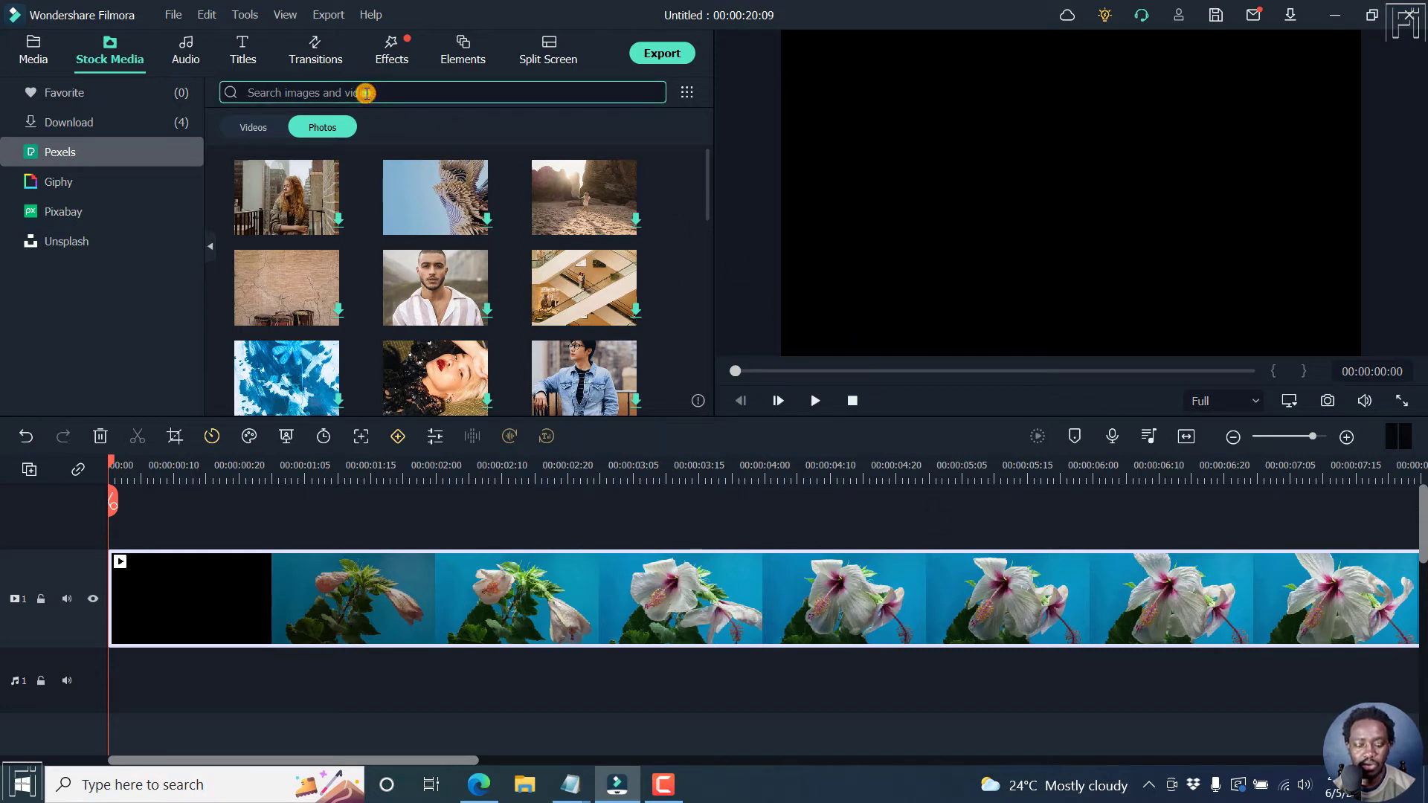
type("flowers")
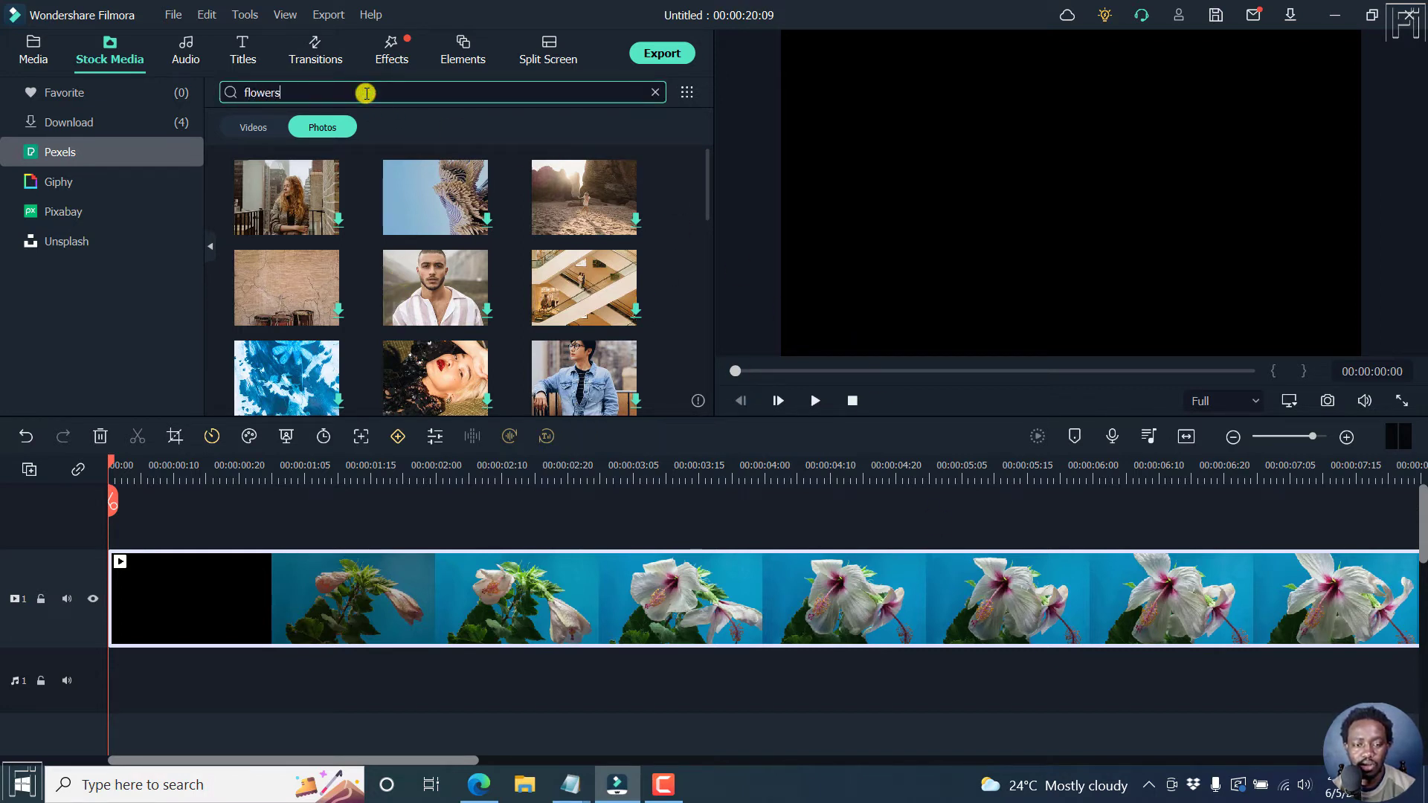
key("Return")
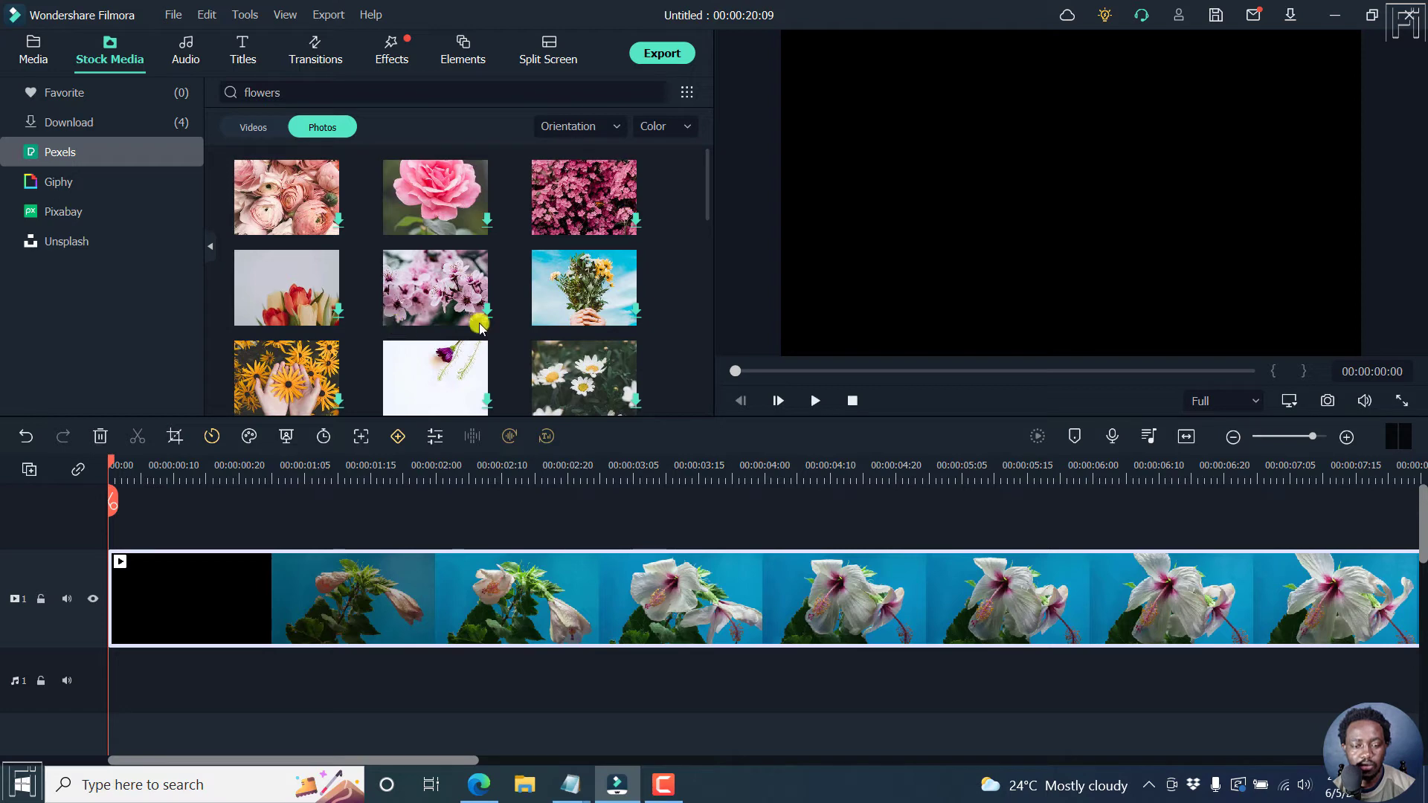
Download the hands-holding-yellow-flowers photo and add it on track 2 above the video.
left_click(338, 402)
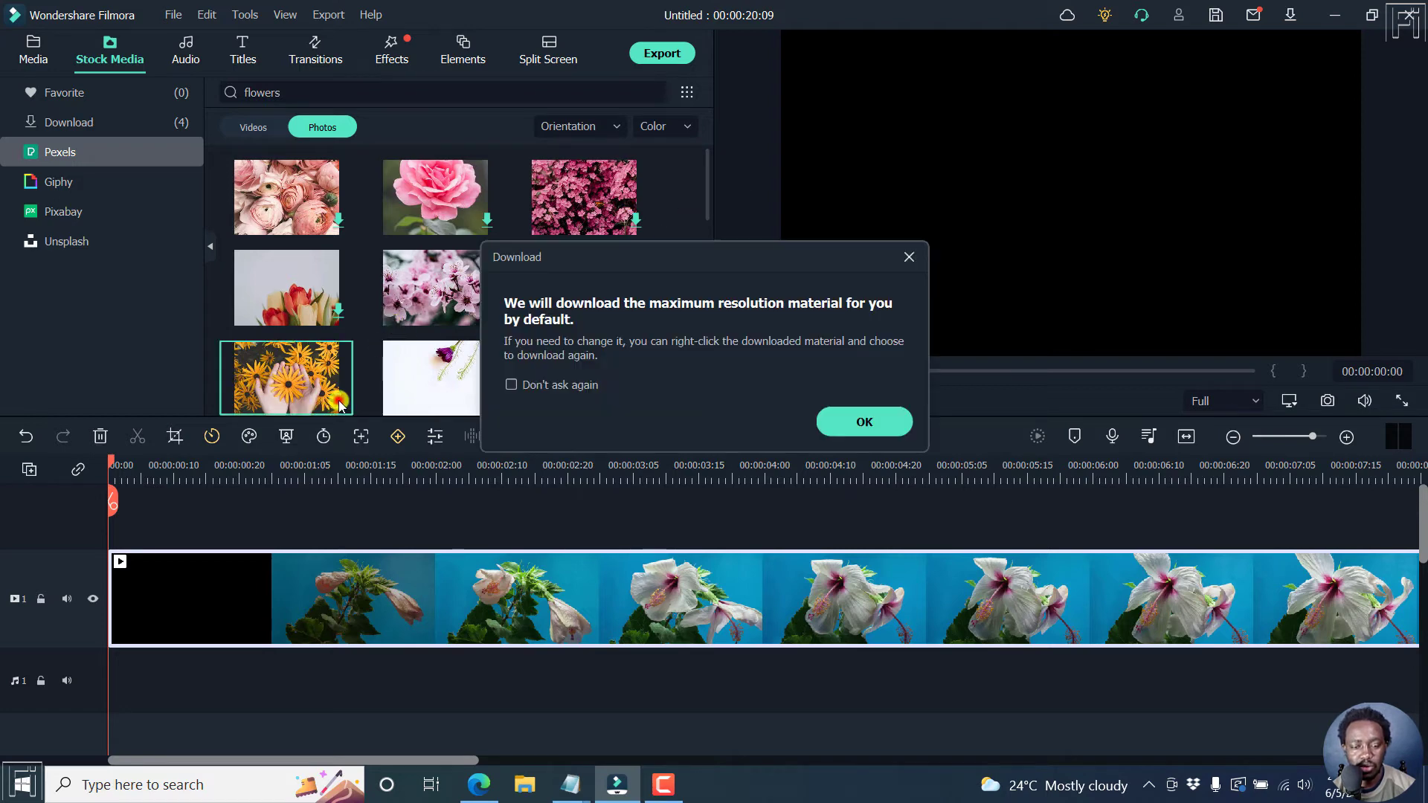
left_click(854, 420)
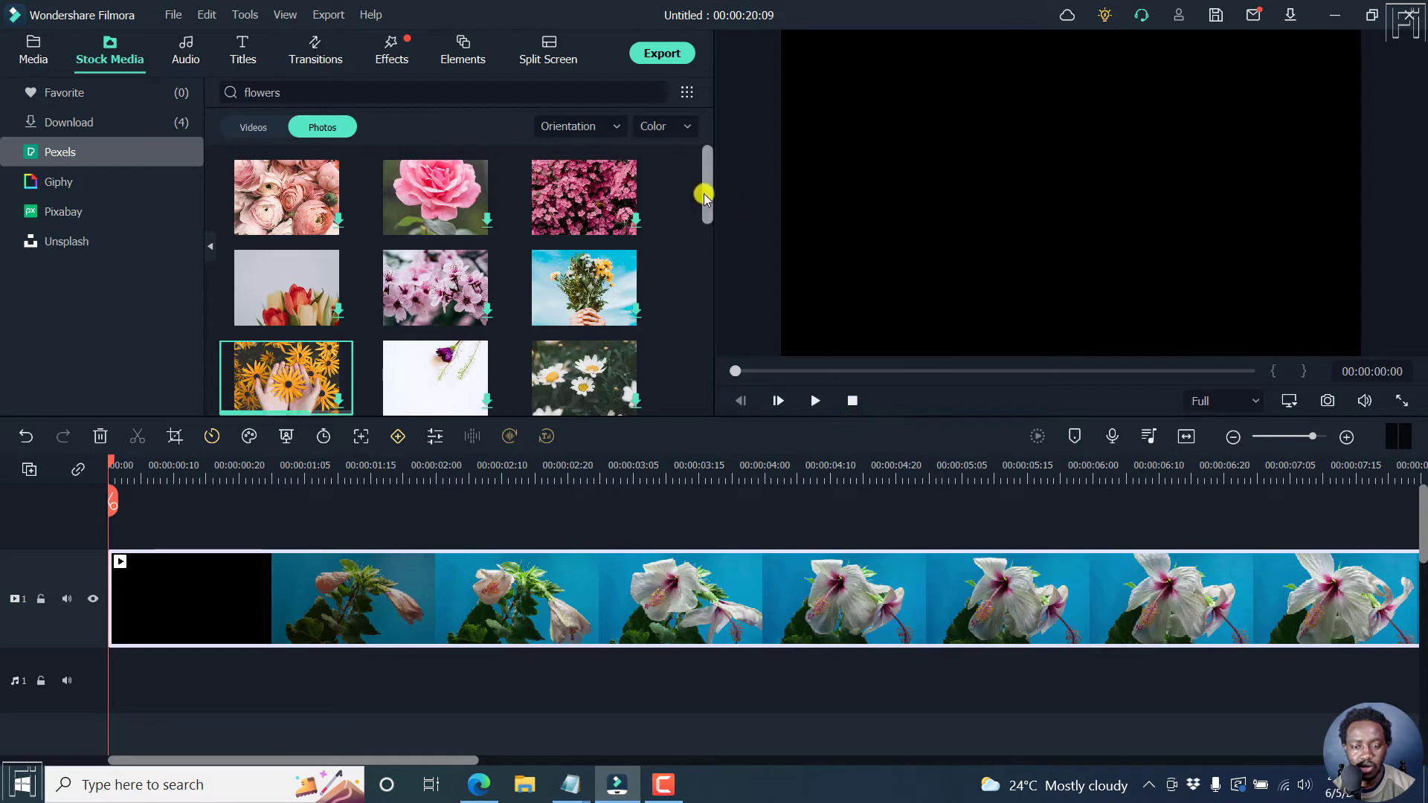
scroll(670, 253, "down", 2)
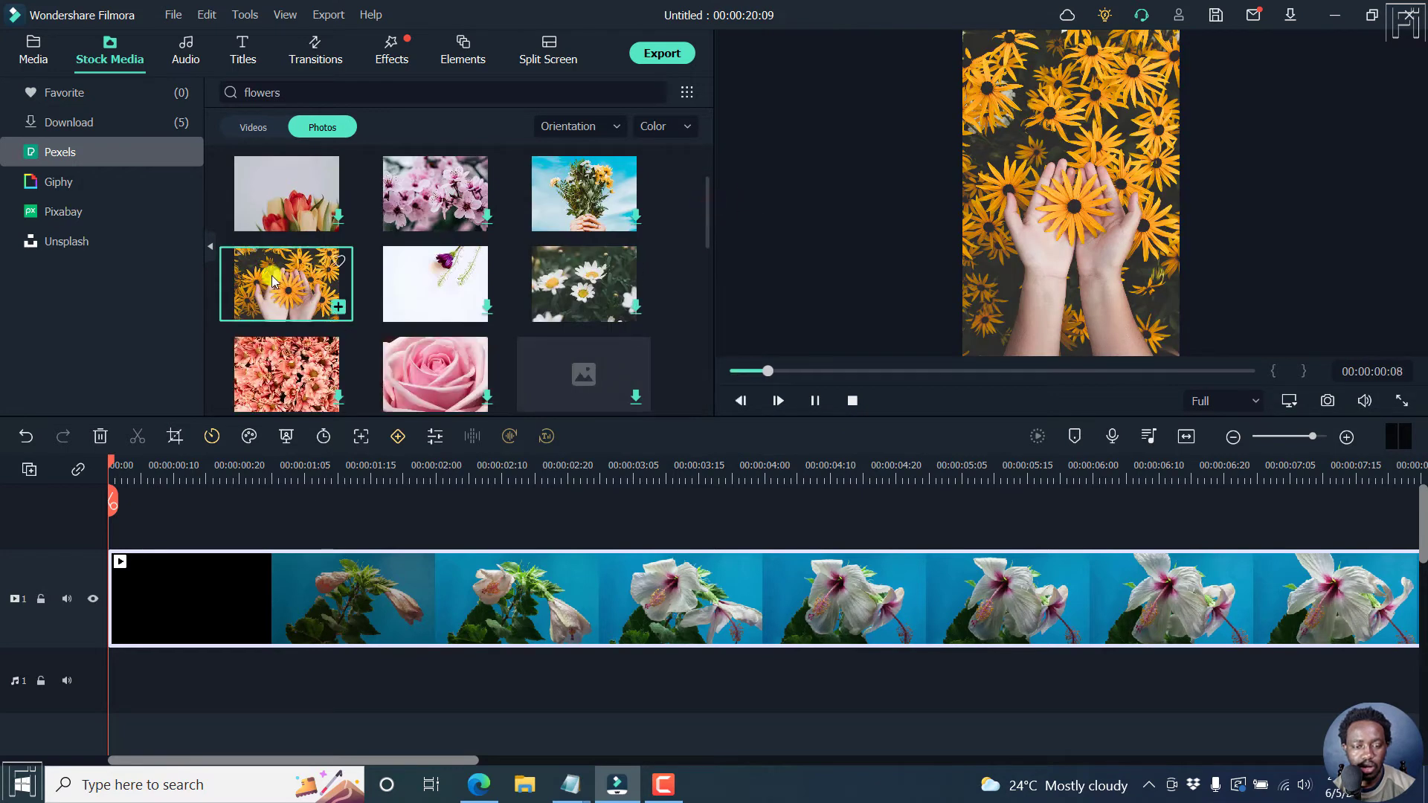
left_click_drag(290, 302, 211, 539)
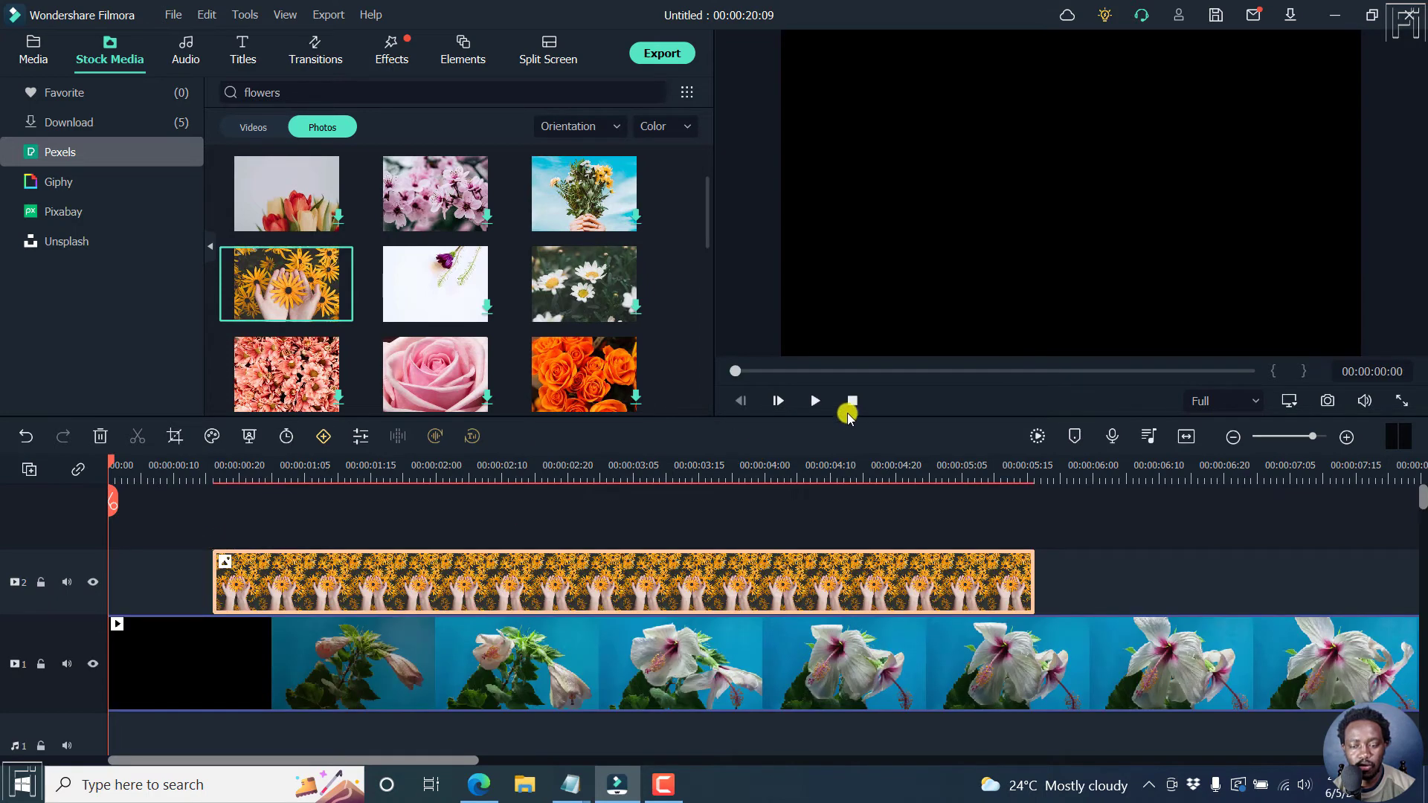
Shrink the yellow-flowers photo to a small inset at the frame's upper left and confirm.
left_click(815, 402)
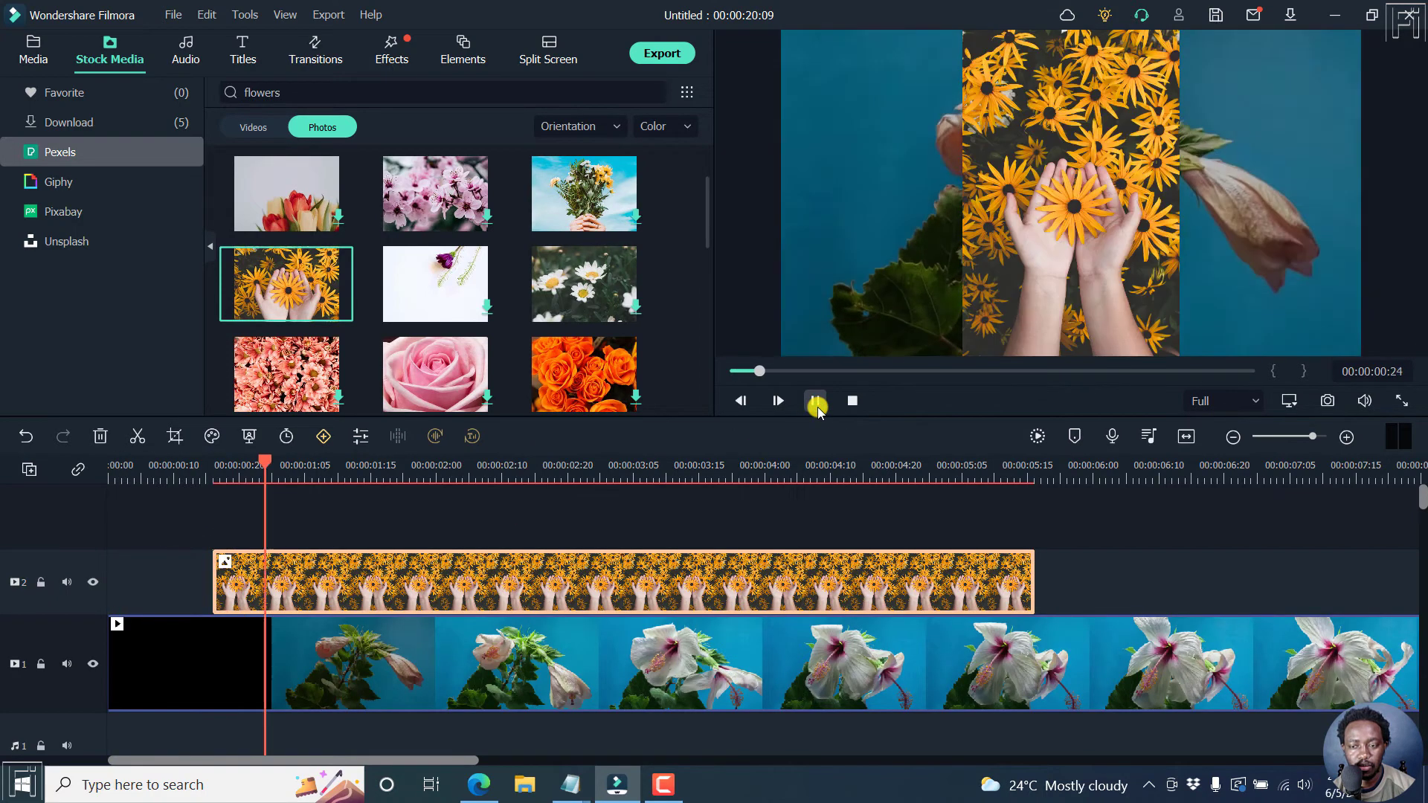
left_click(815, 402)
double_click(1020, 250)
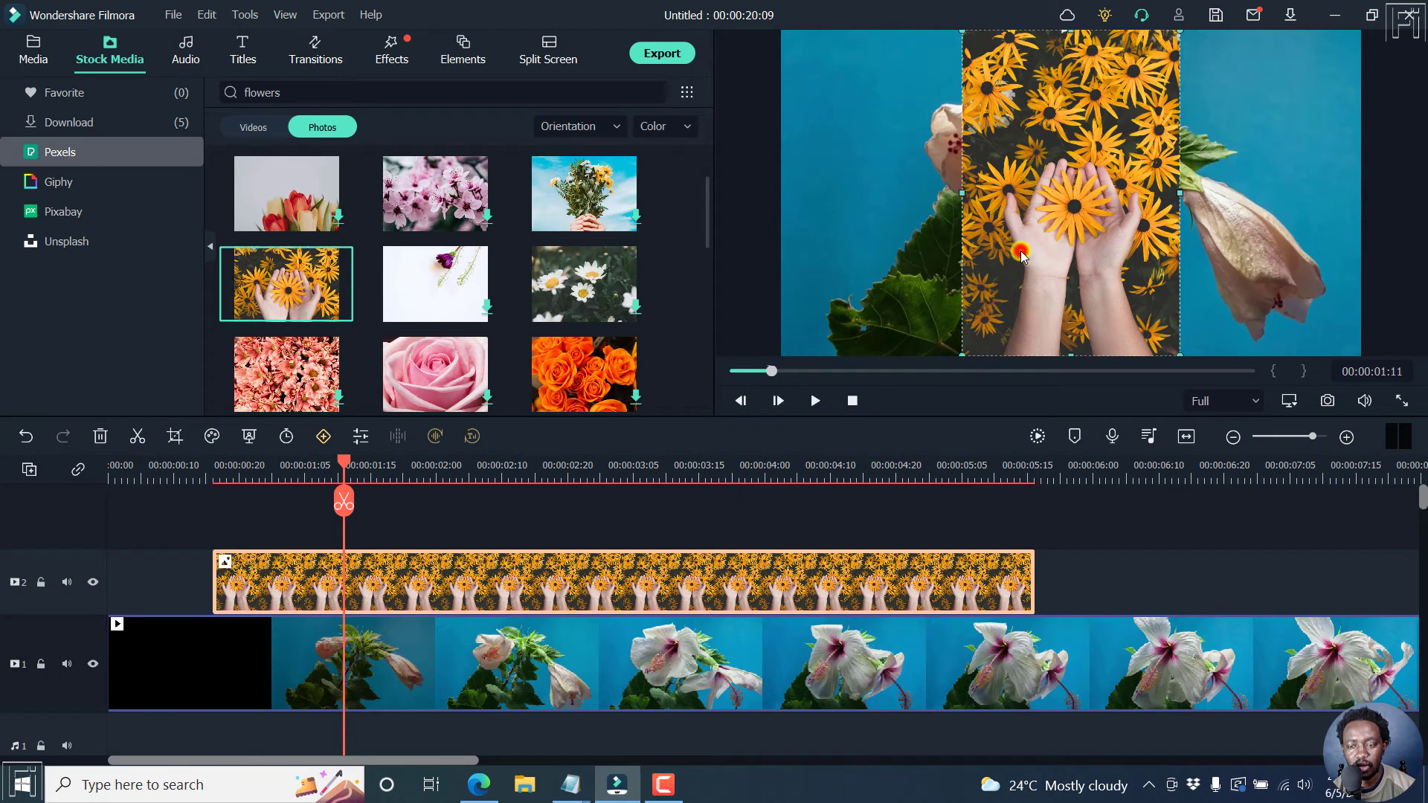
left_click_drag(1024, 222, 862, 224)
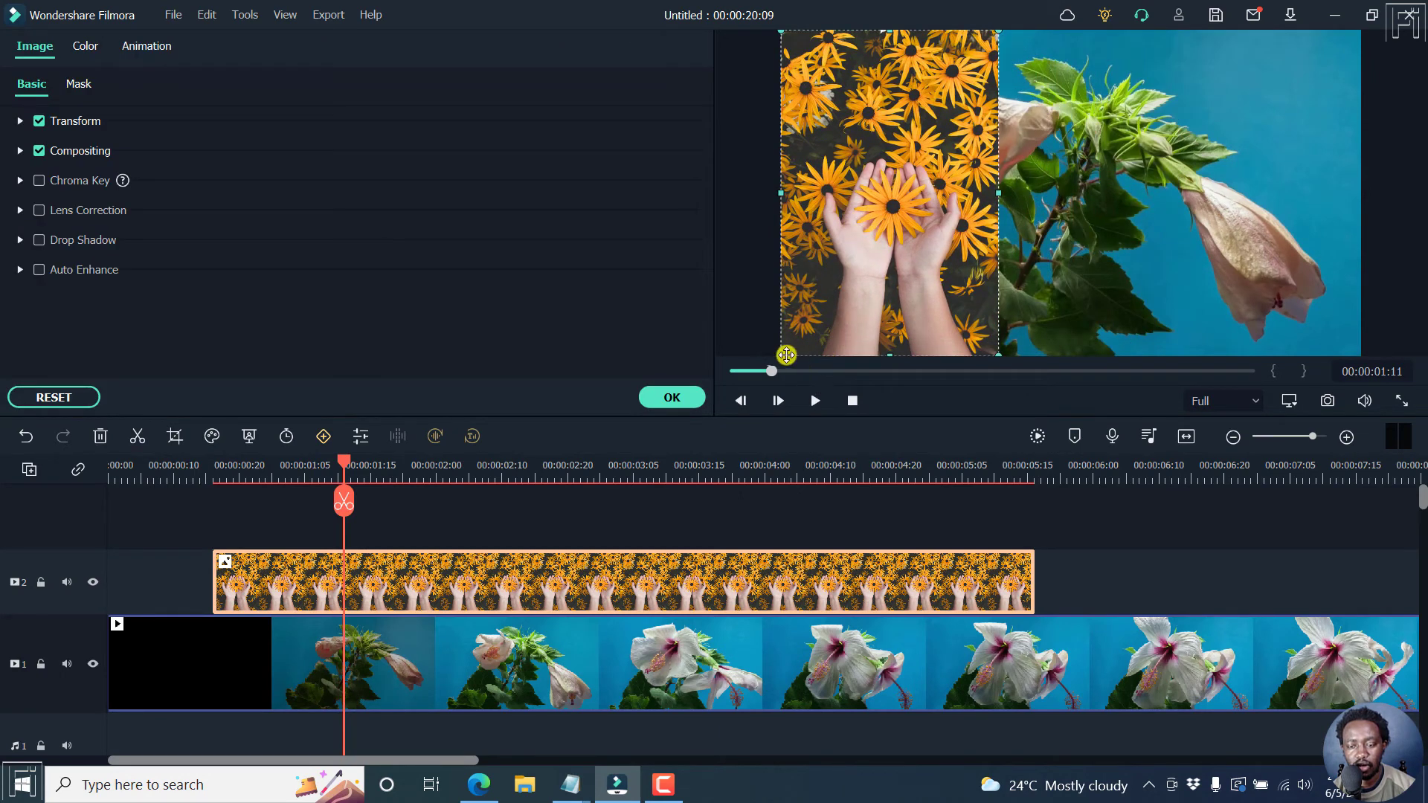
left_click_drag(781, 355, 888, 195)
left_click_drag(942, 99, 859, 192)
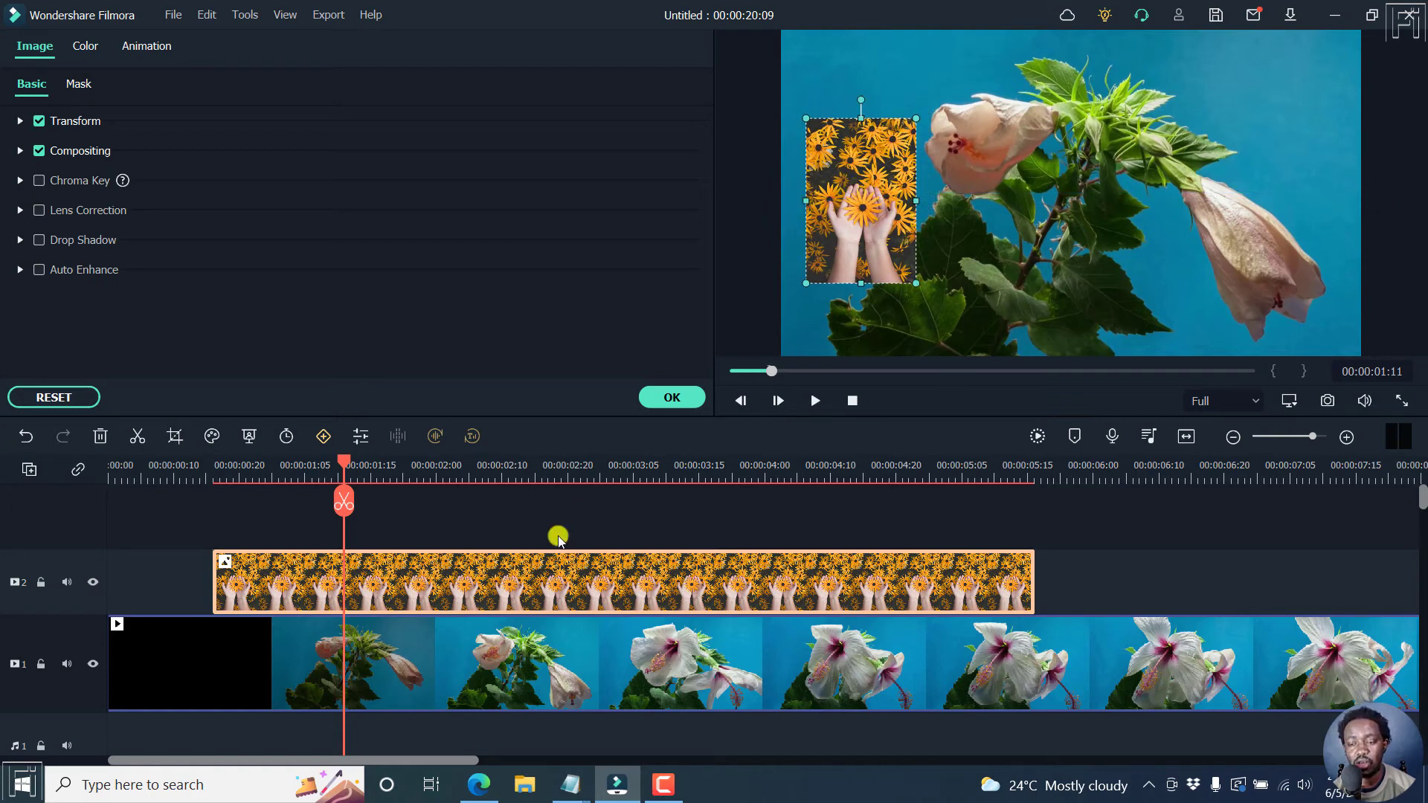
left_click(670, 397)
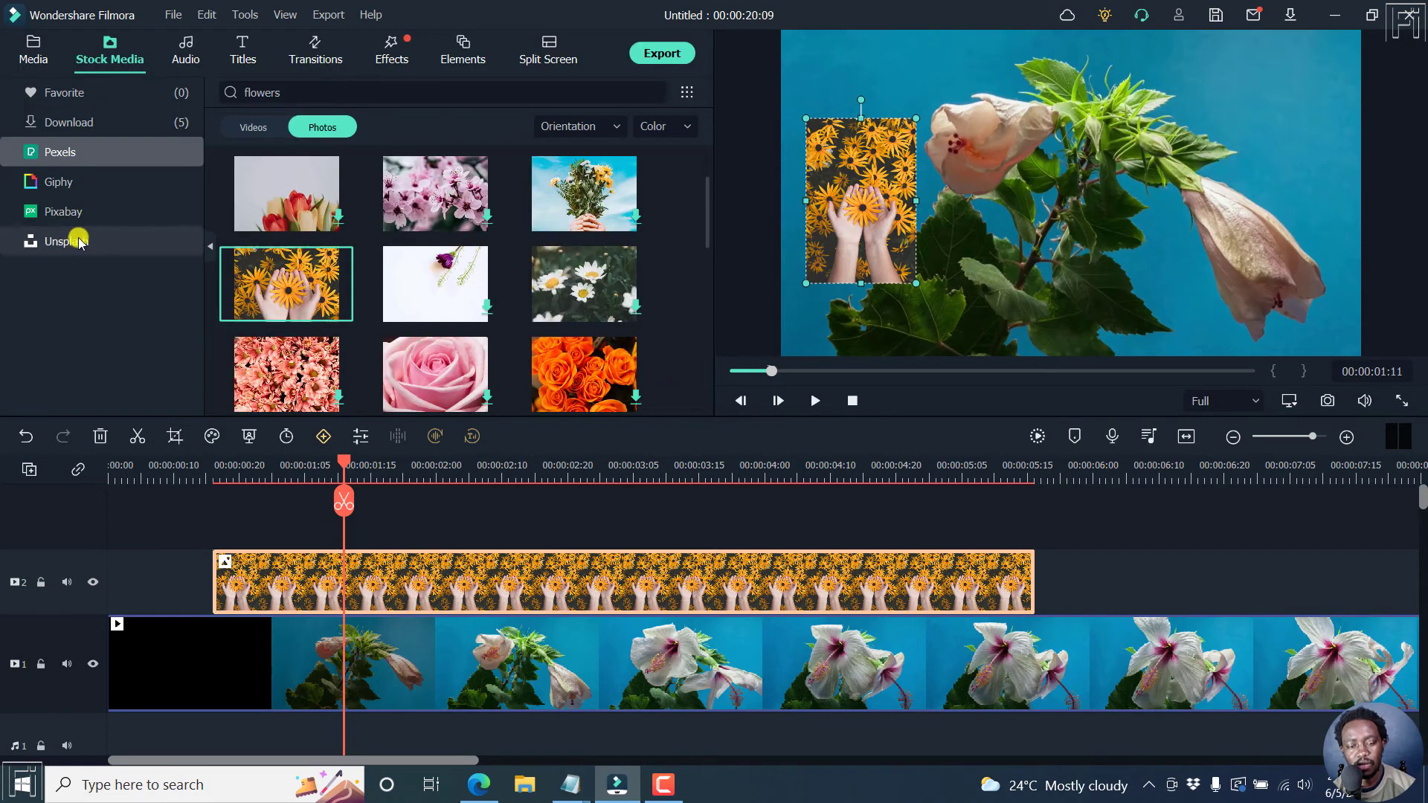
Download the Top Gun GIF from Giphy, put it on track 3, and play to check it.
left_click(65, 186)
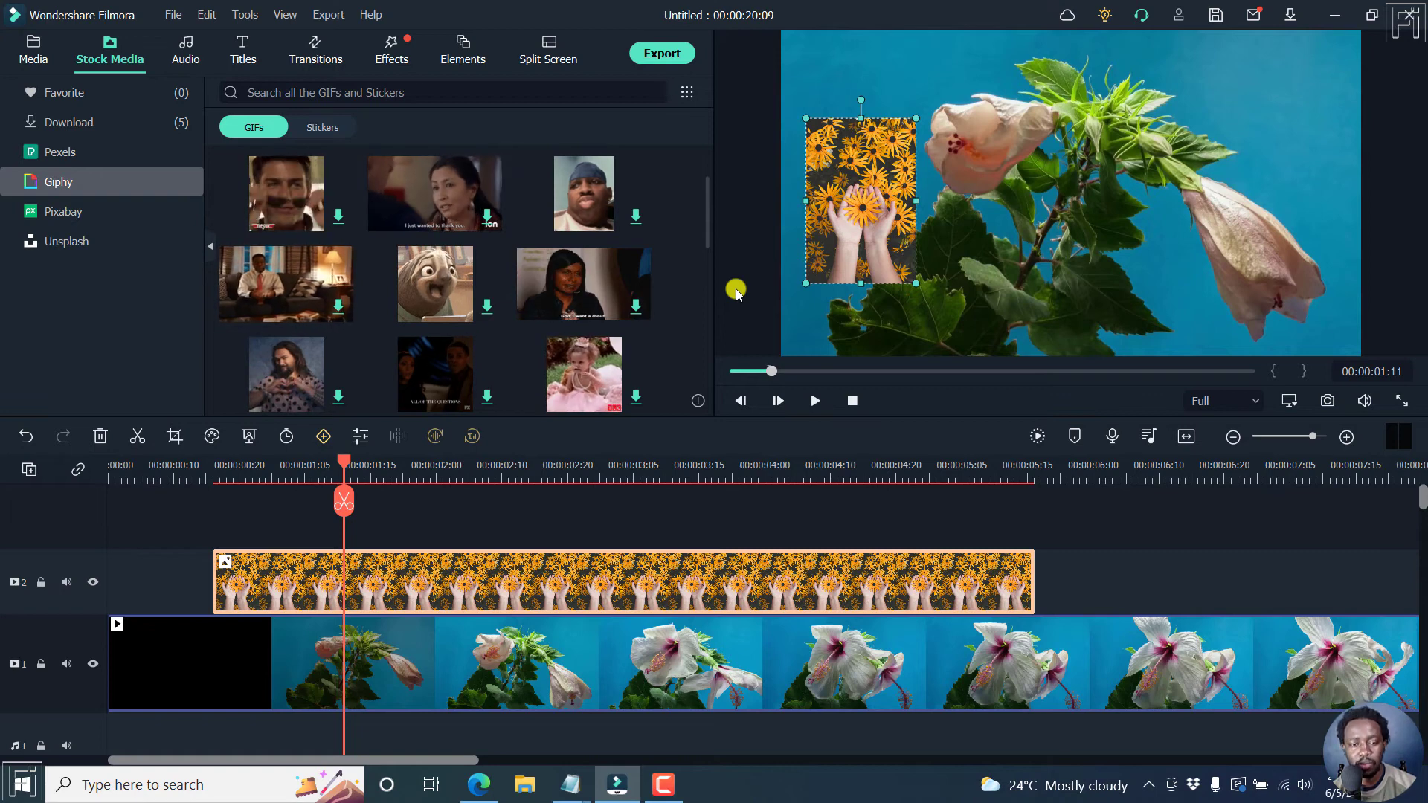
left_click(338, 215)
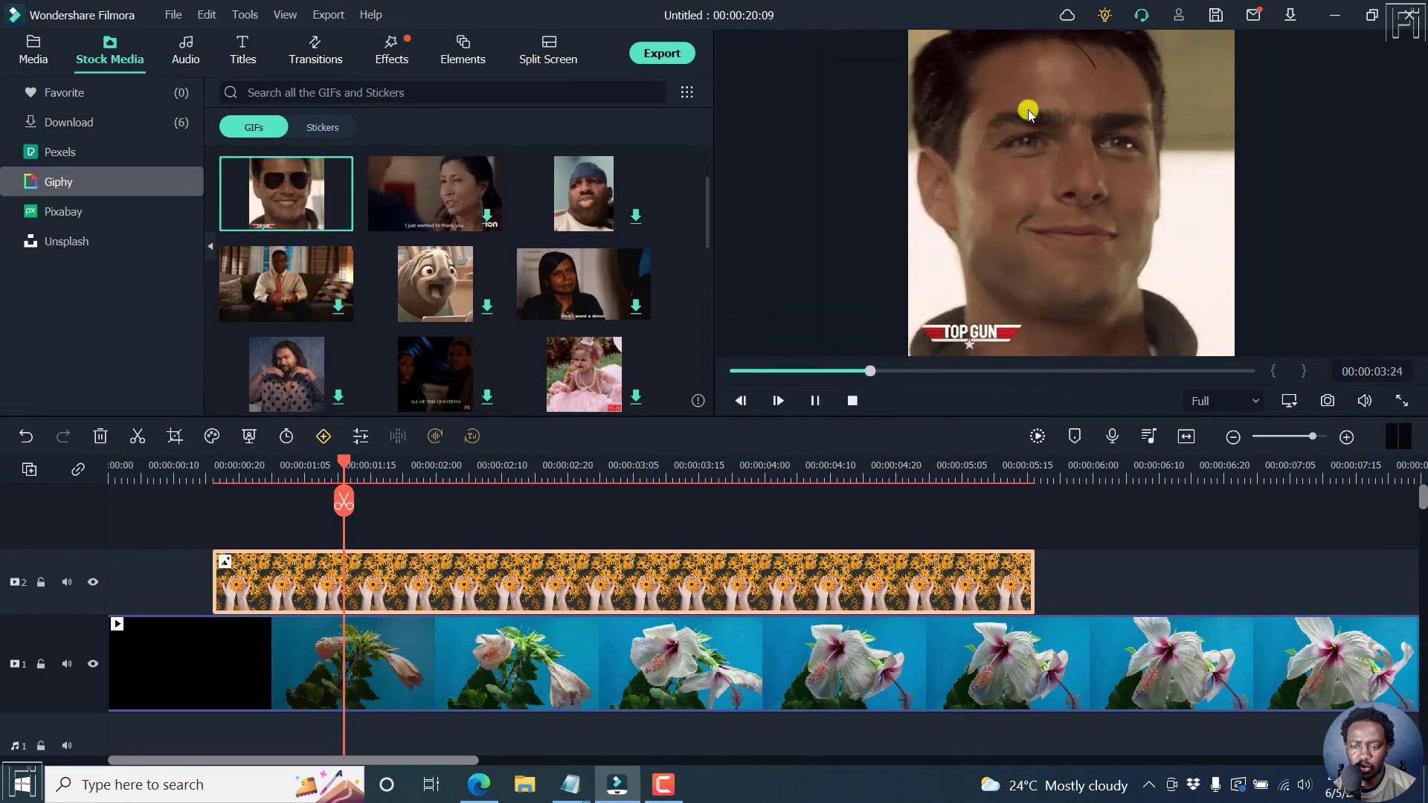
mouse_move(297, 195)
left_click_drag(297, 195, 360, 565)
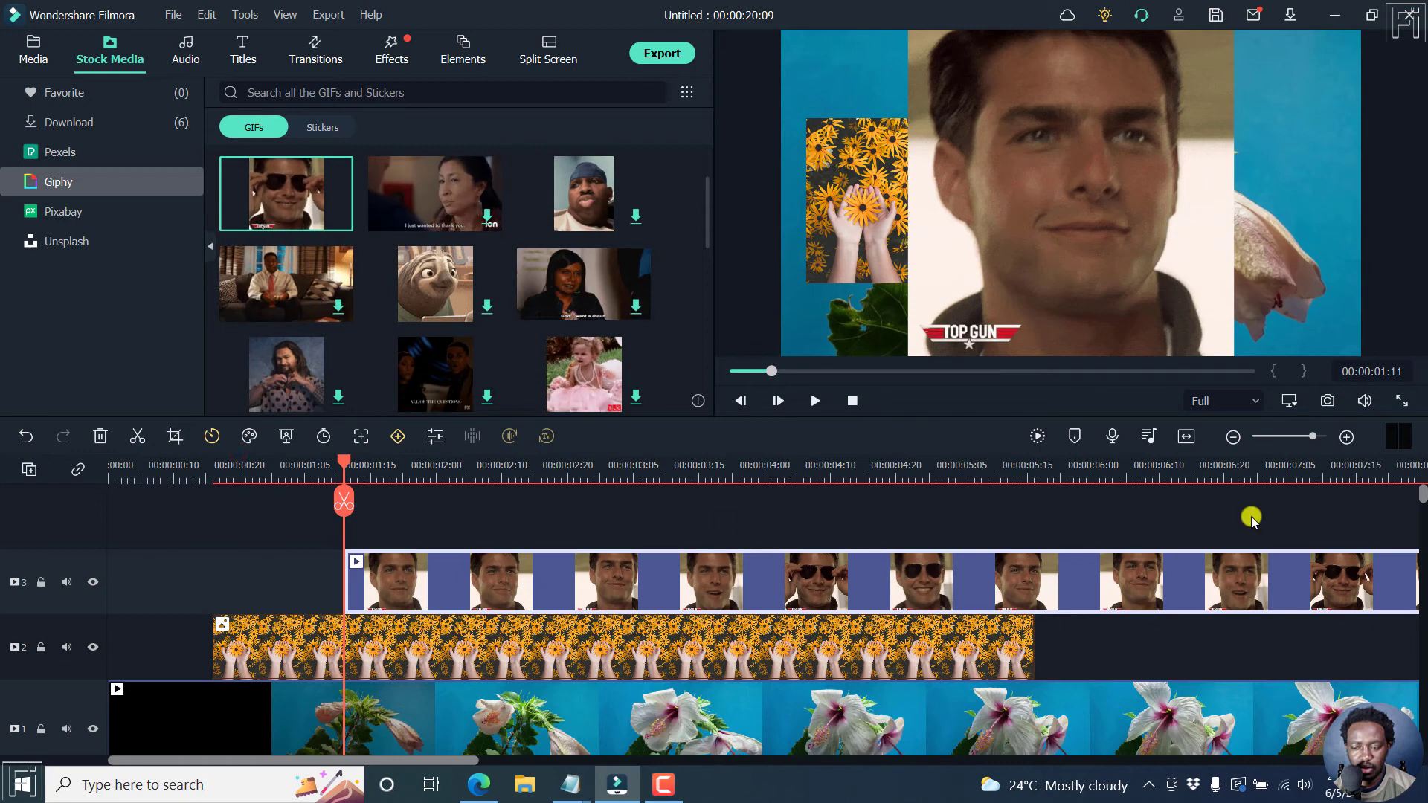
left_click(262, 458)
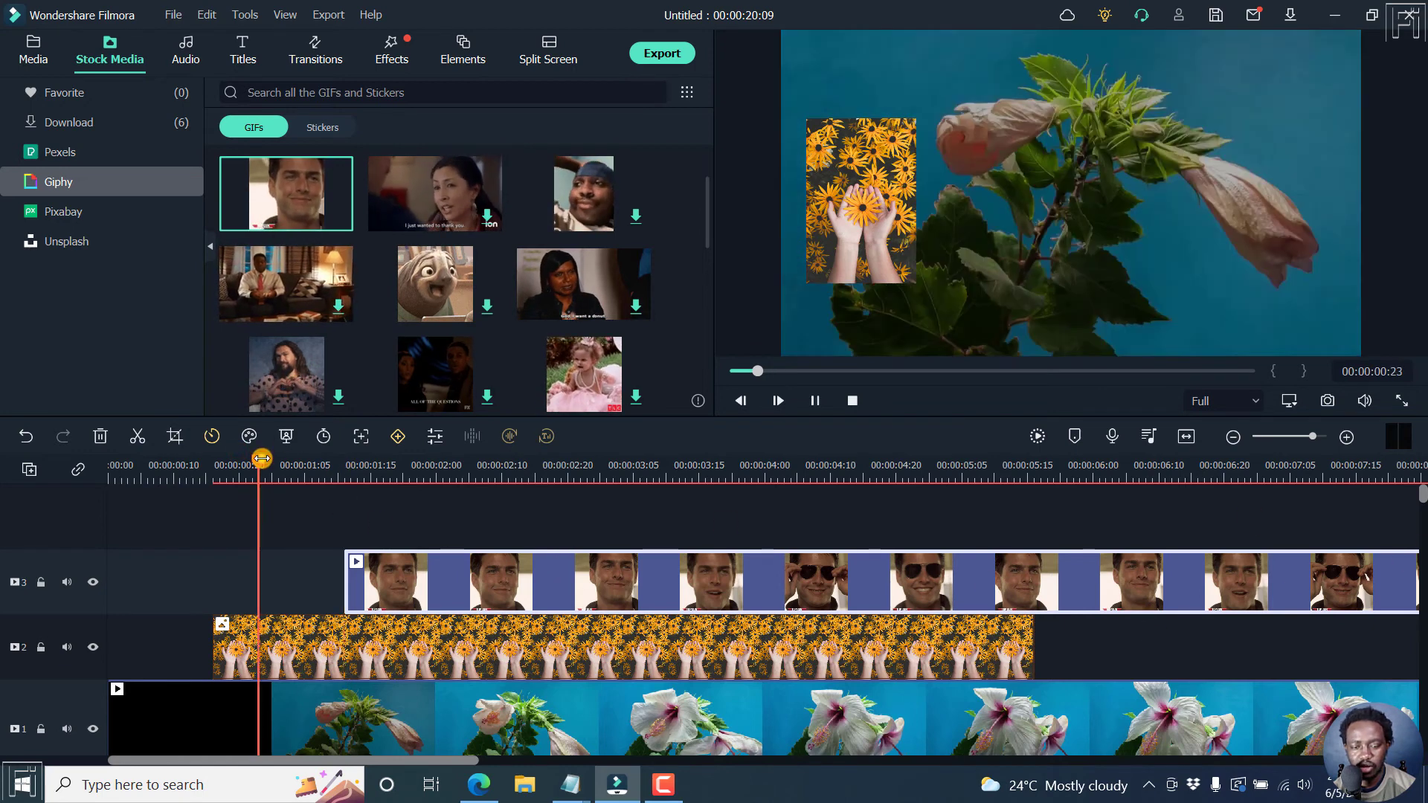
key("space")
key("space")
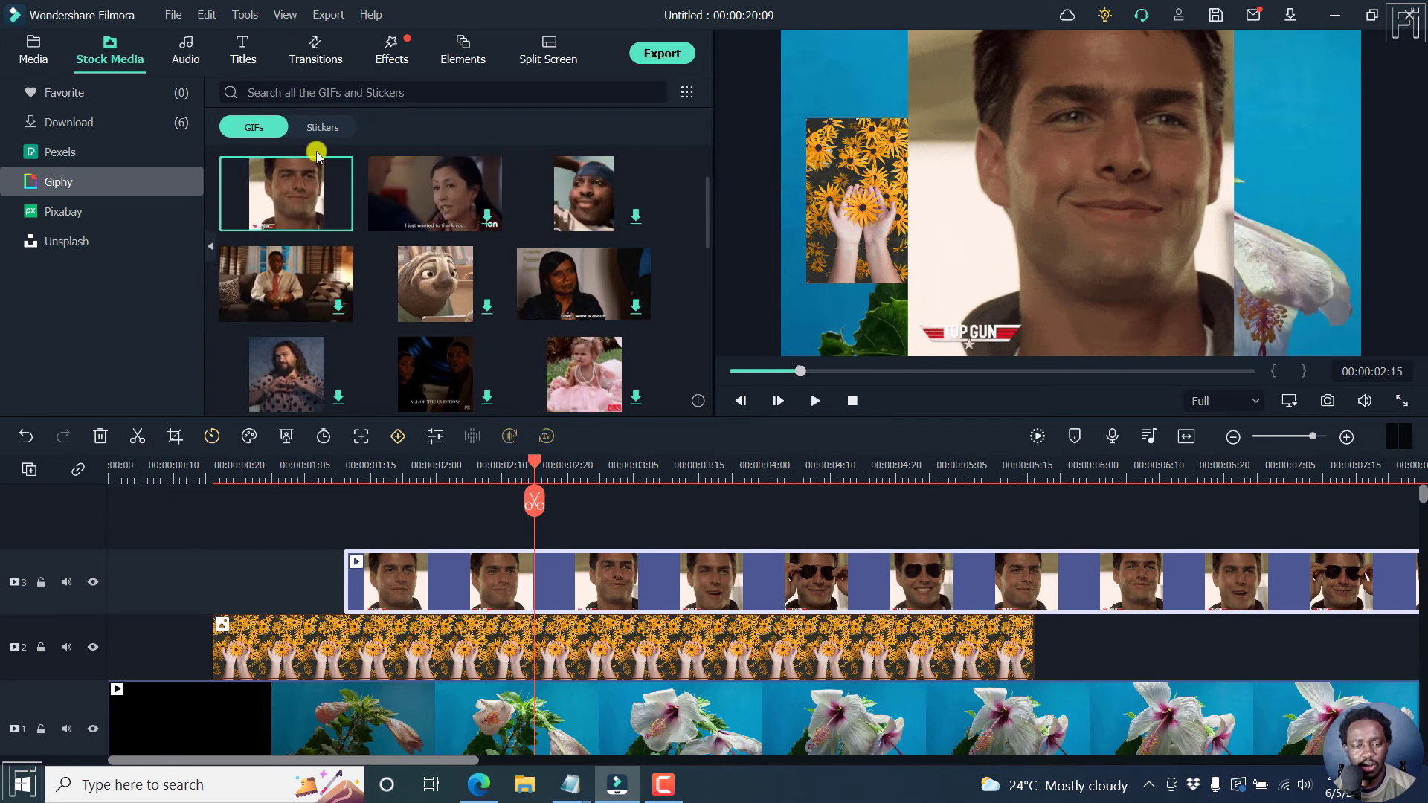
Add the dancing Pooh sticker from Giphy Stickers on track 4, then preview playback.
left_click(321, 129)
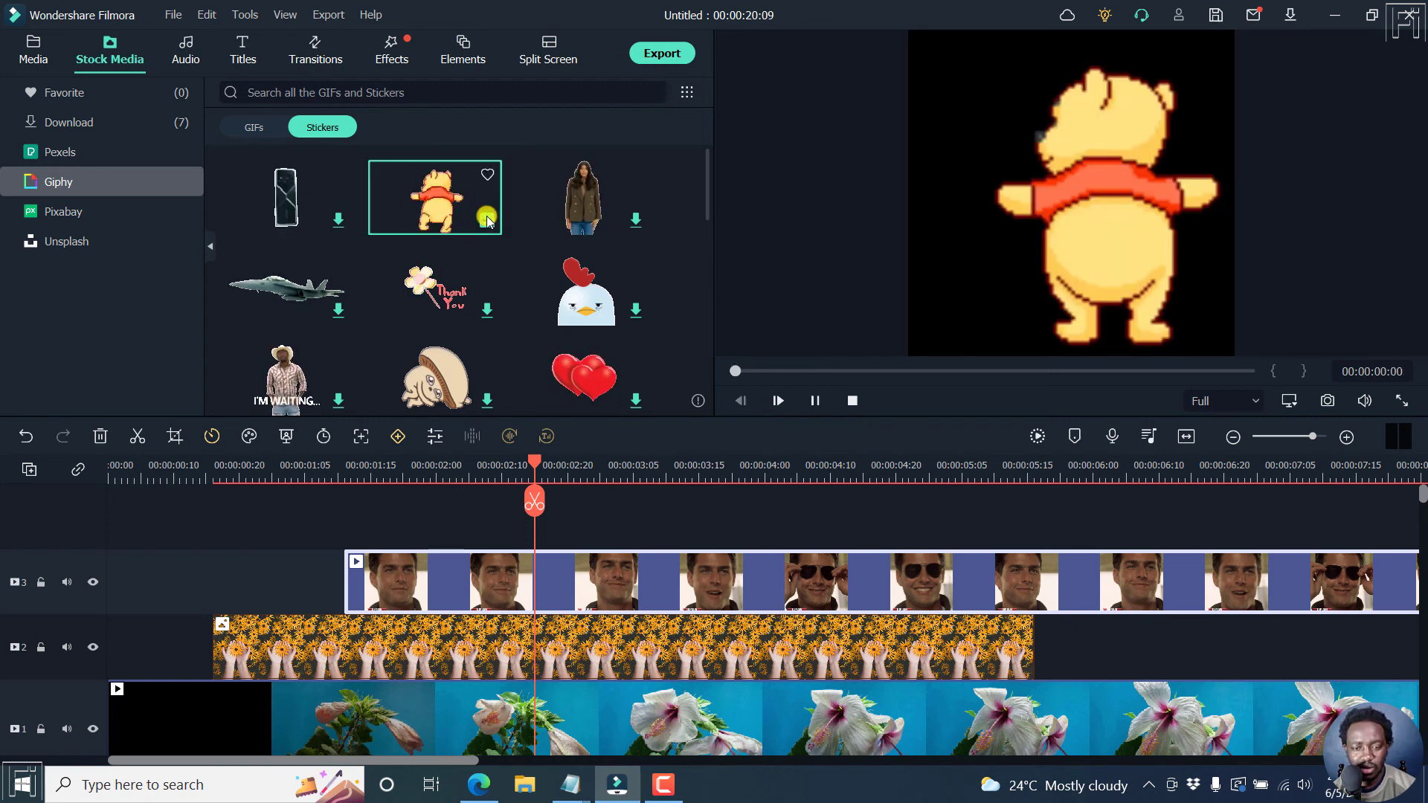
left_click_drag(435, 211, 537, 526)
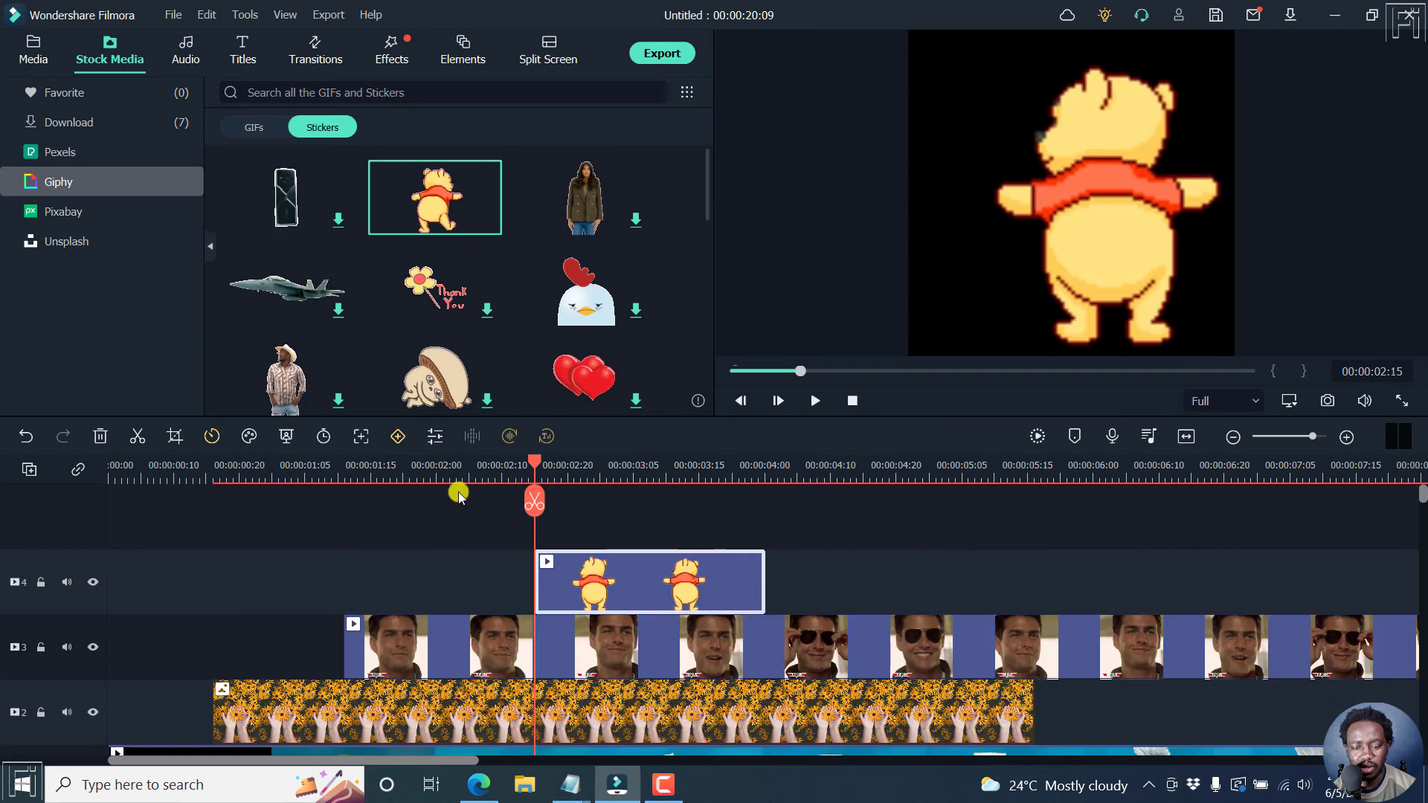
left_click(442, 476)
key("space")
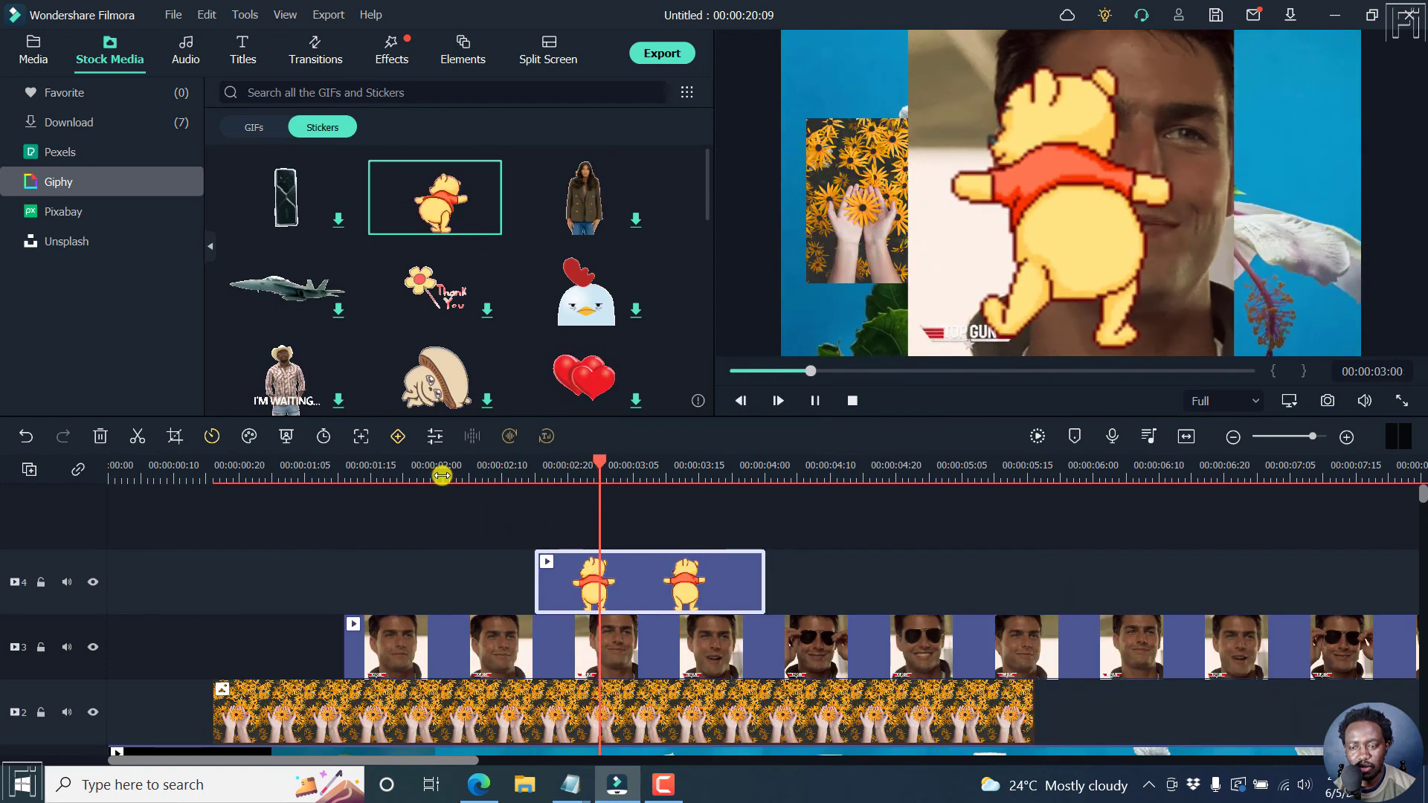
key("space")
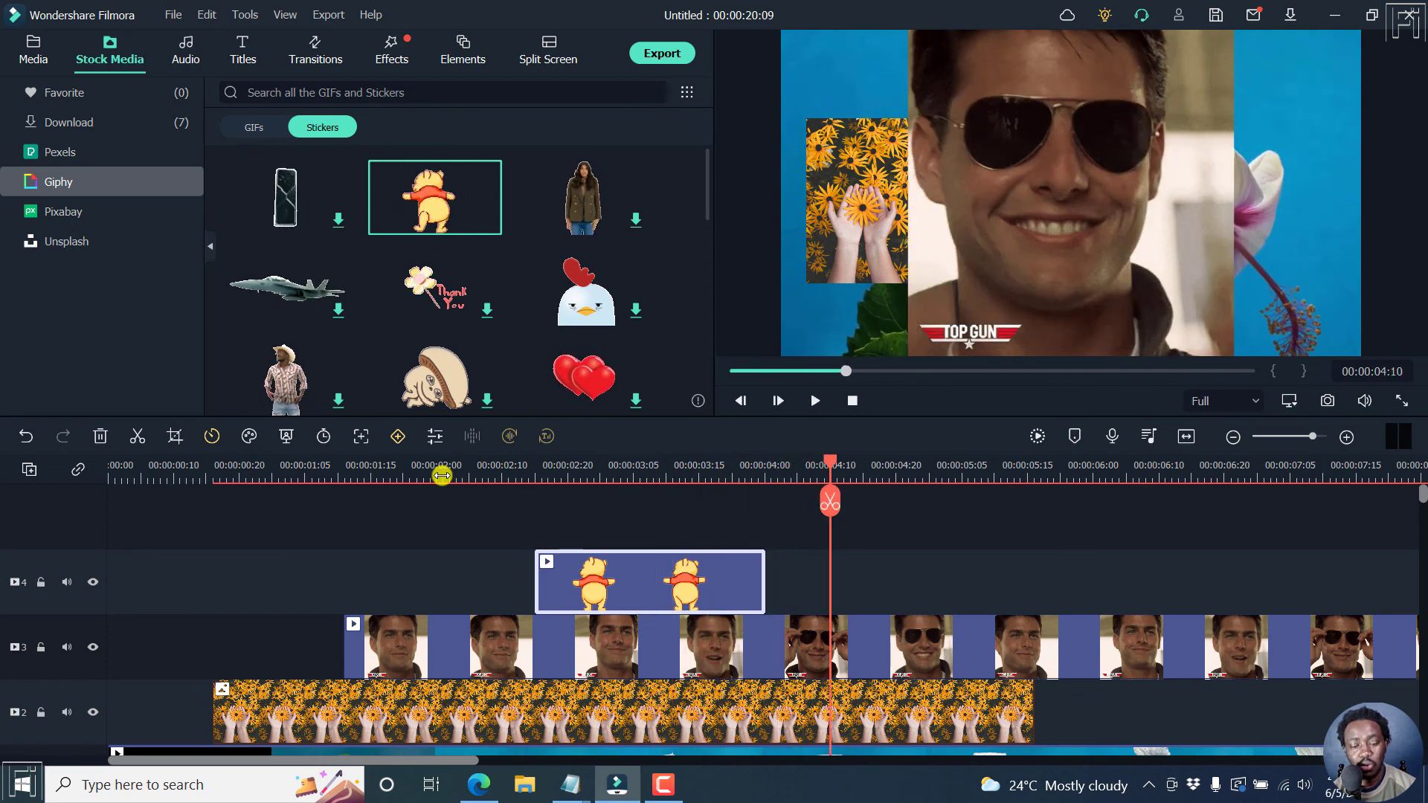